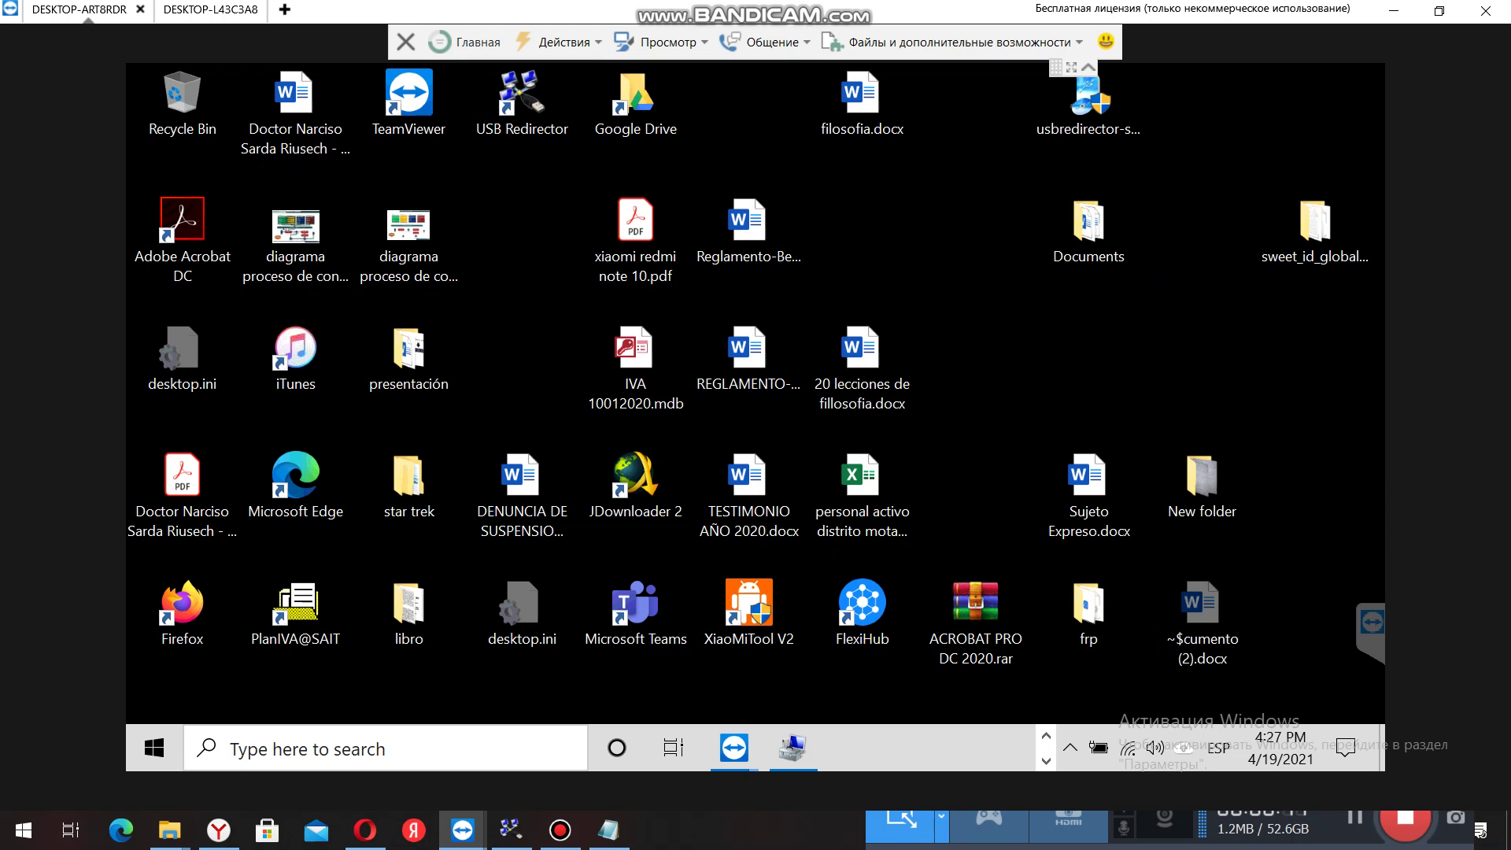
Copy the Google Drive link for the Qualcomm Mi device flasher from the tool text file in Notepad.
{"action": "left_click", "coordinate": [1315, 224]}
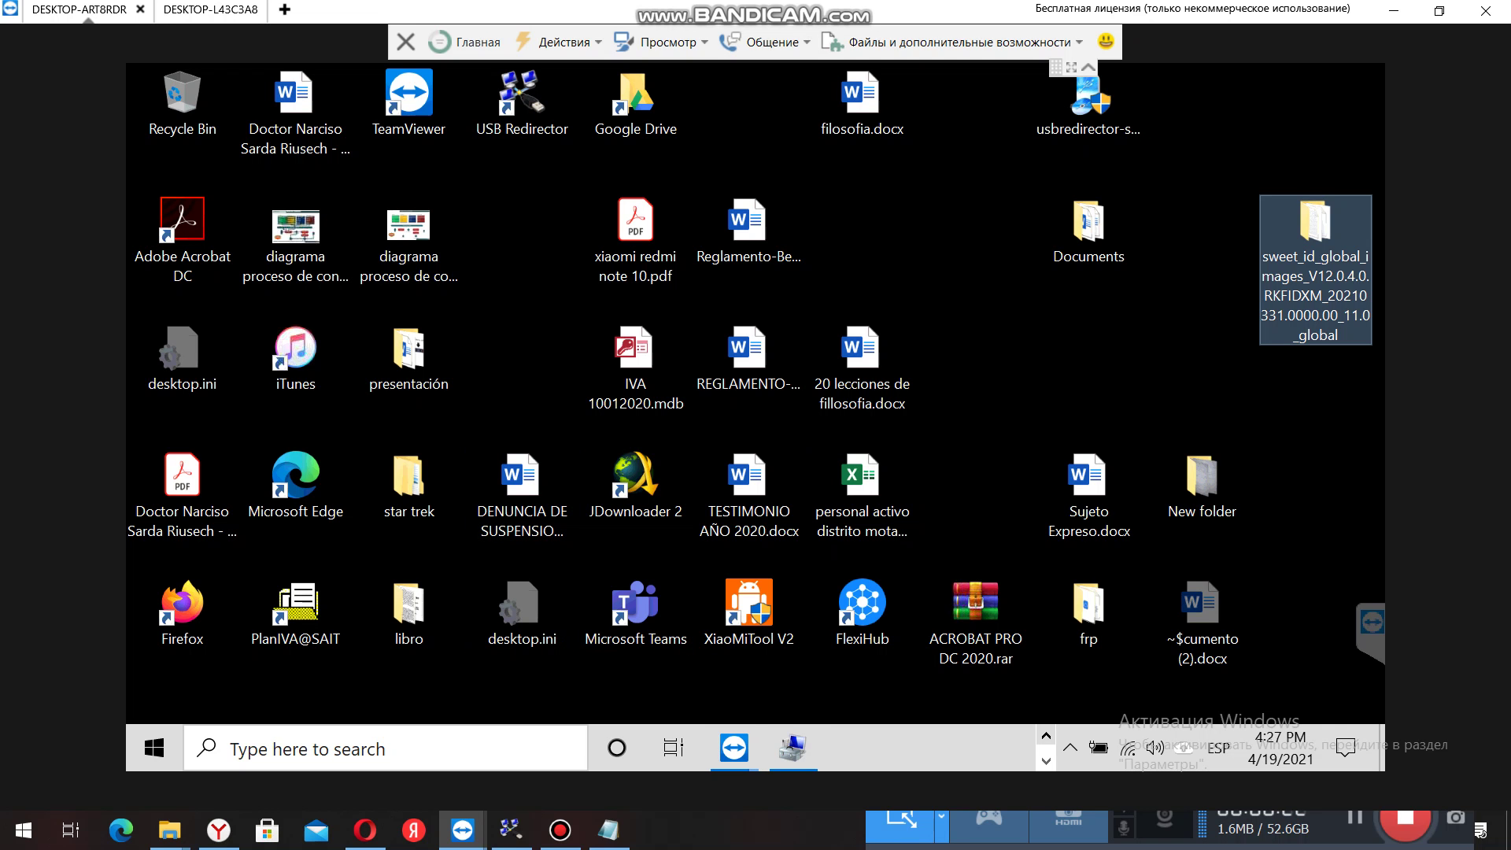
{"action": "left_click", "coordinate": [1047, 736]}
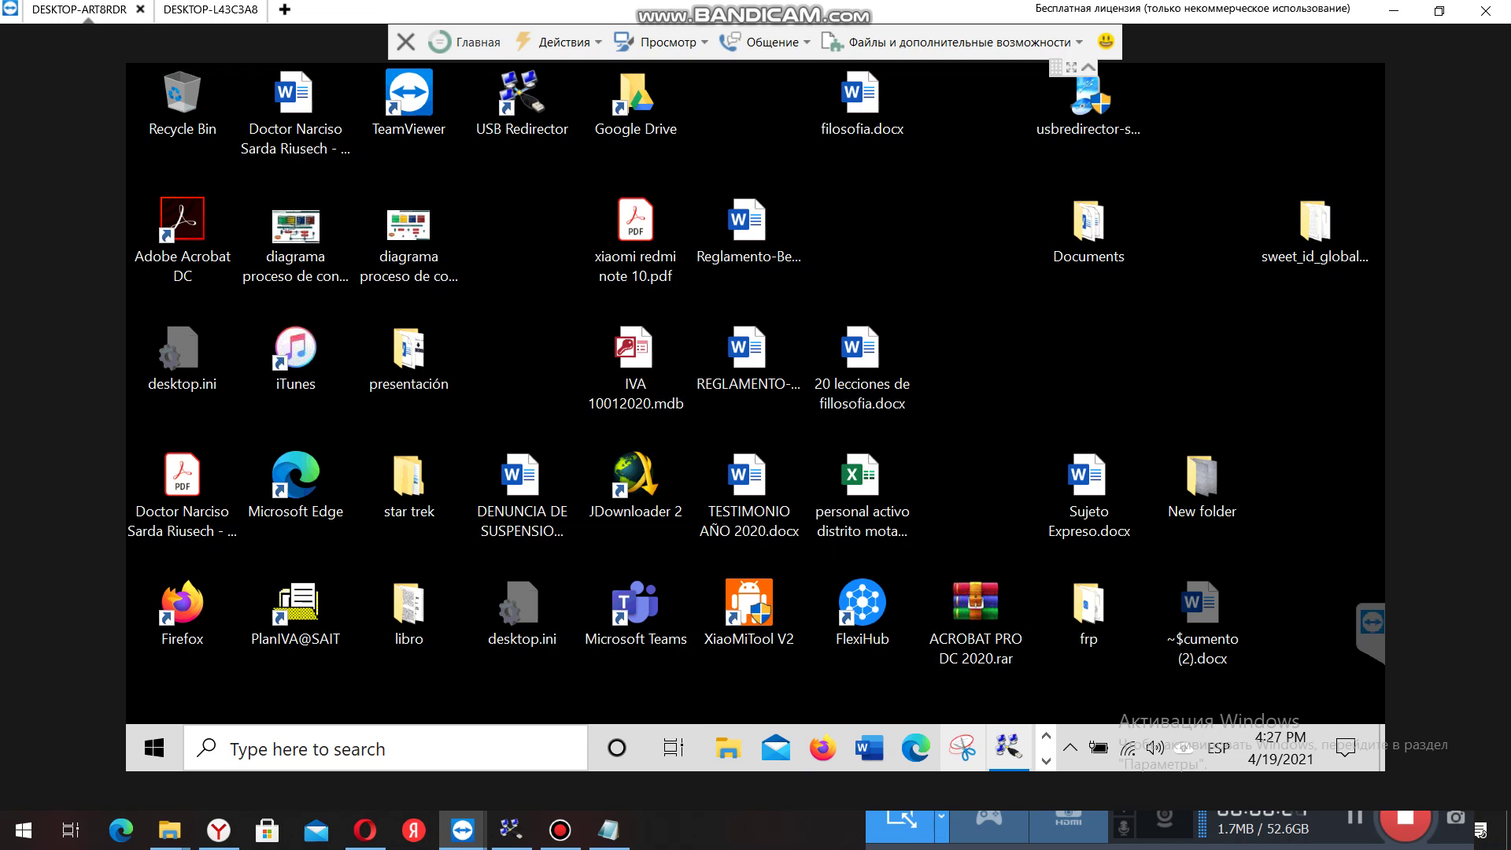
{"action": "left_click", "coordinate": [608, 829]}
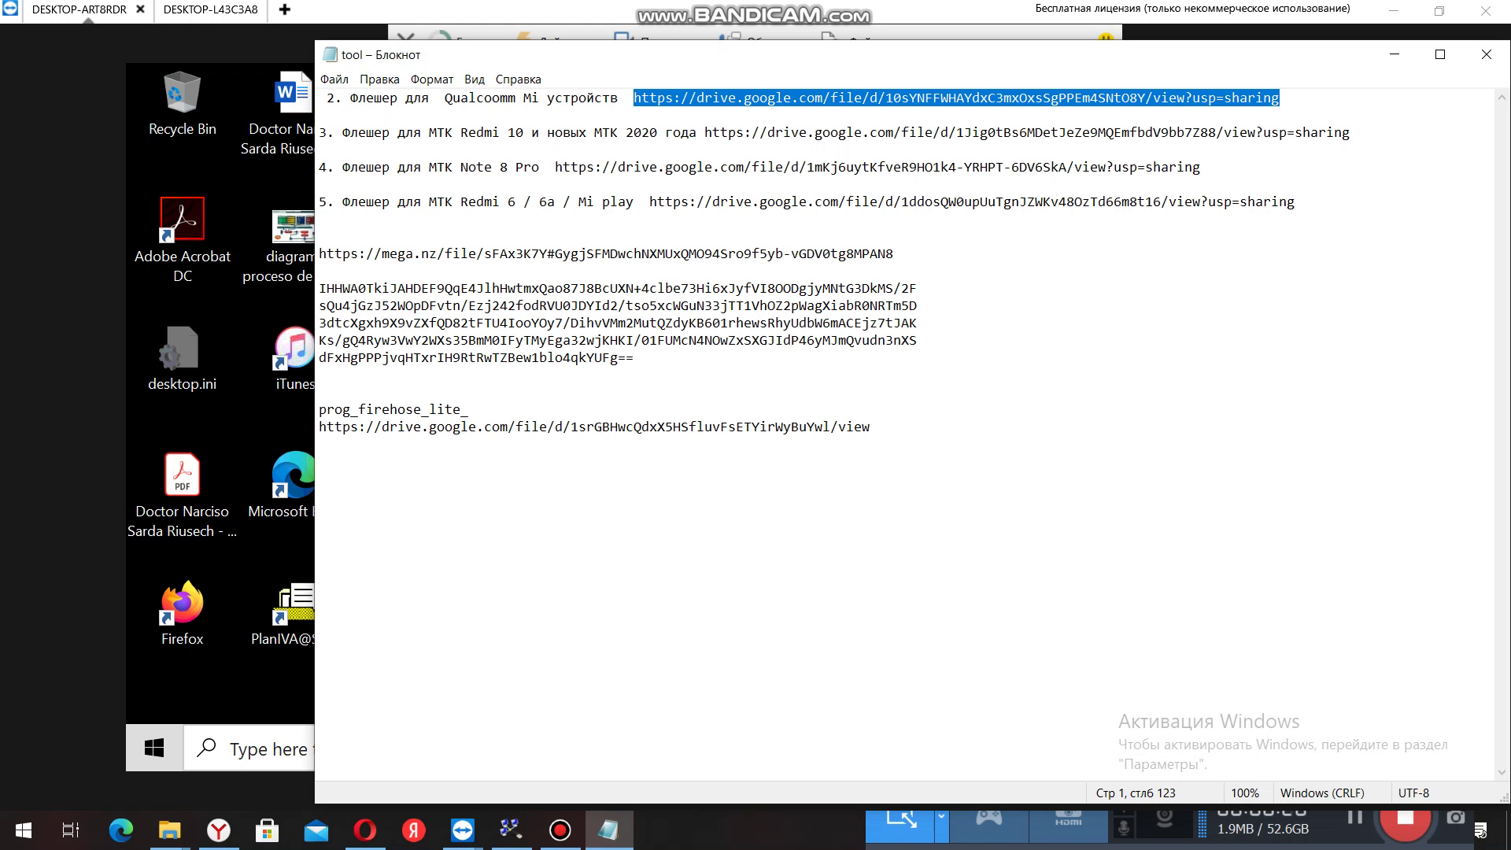
{"action": "right_click", "coordinate": [795, 96]}
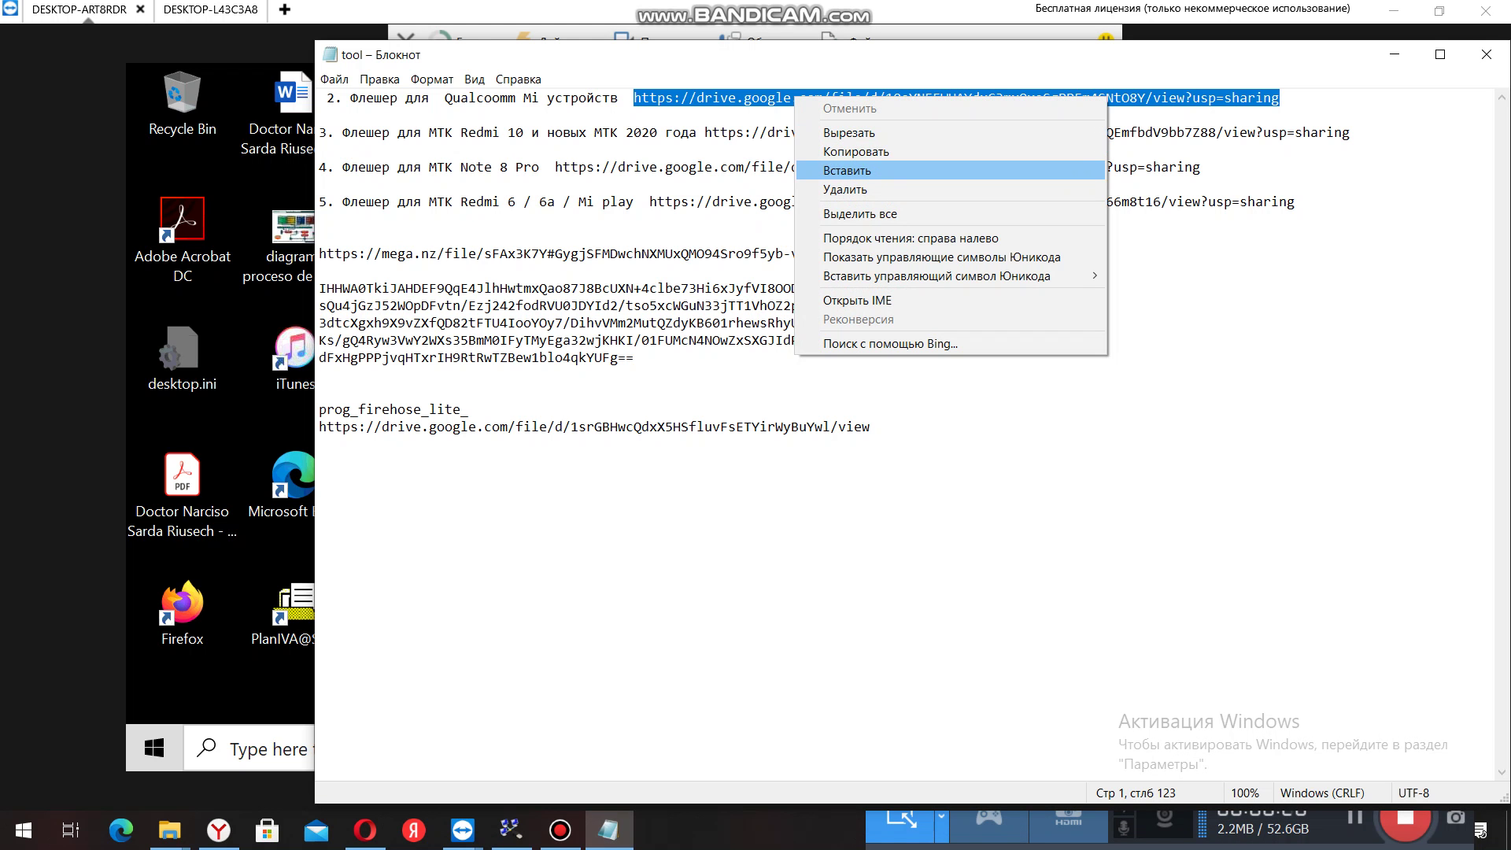
{"action": "left_click", "coordinate": [834, 151]}
{"action": "left_click", "coordinate": [609, 830]}
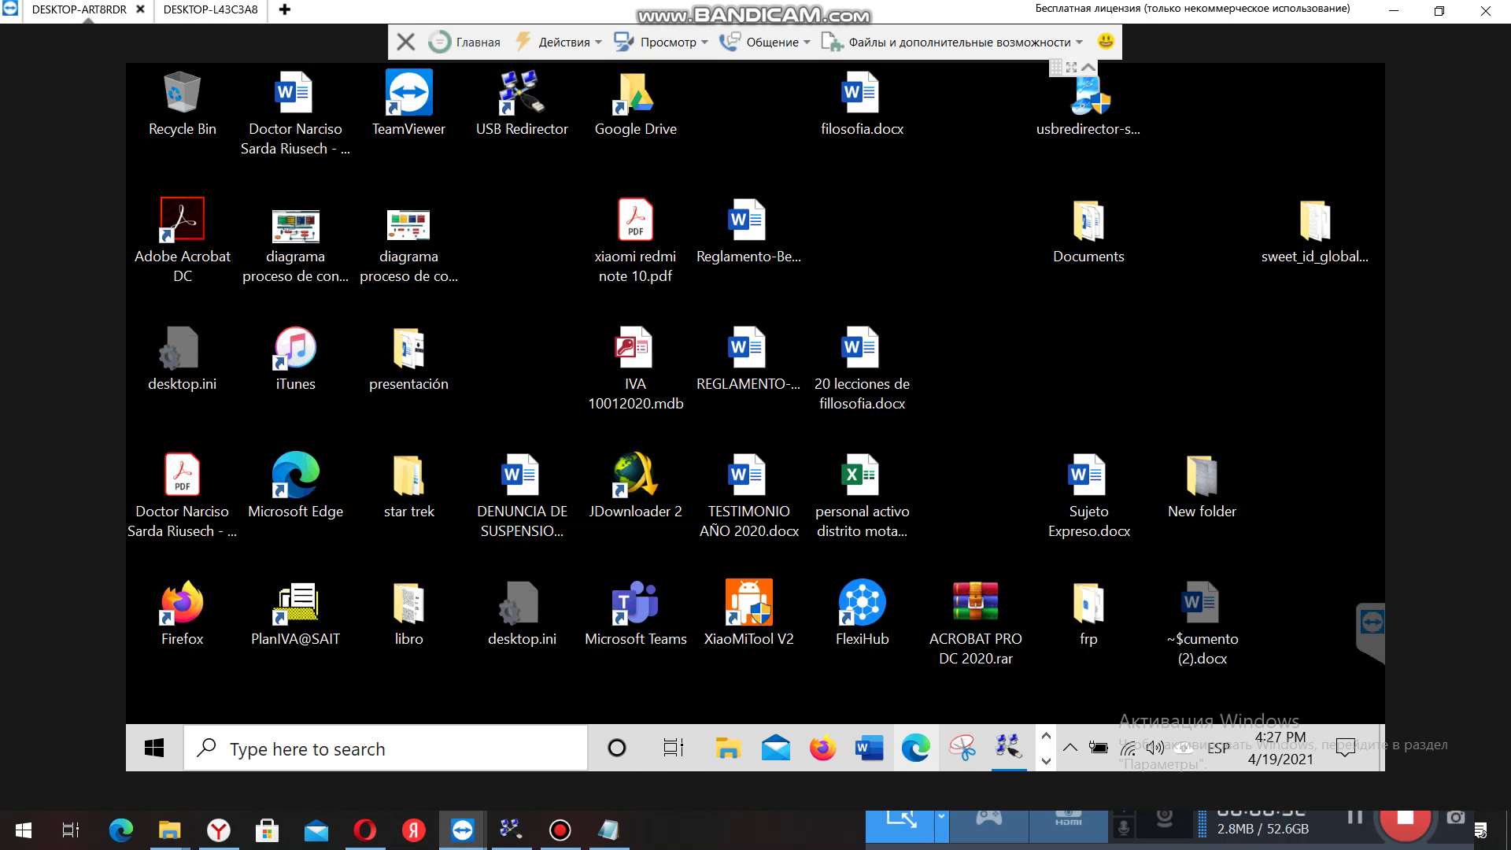
Open the copied Google Drive link in Microsoft Edge on the remote computer.
{"action": "left_click", "coordinate": [915, 747]}
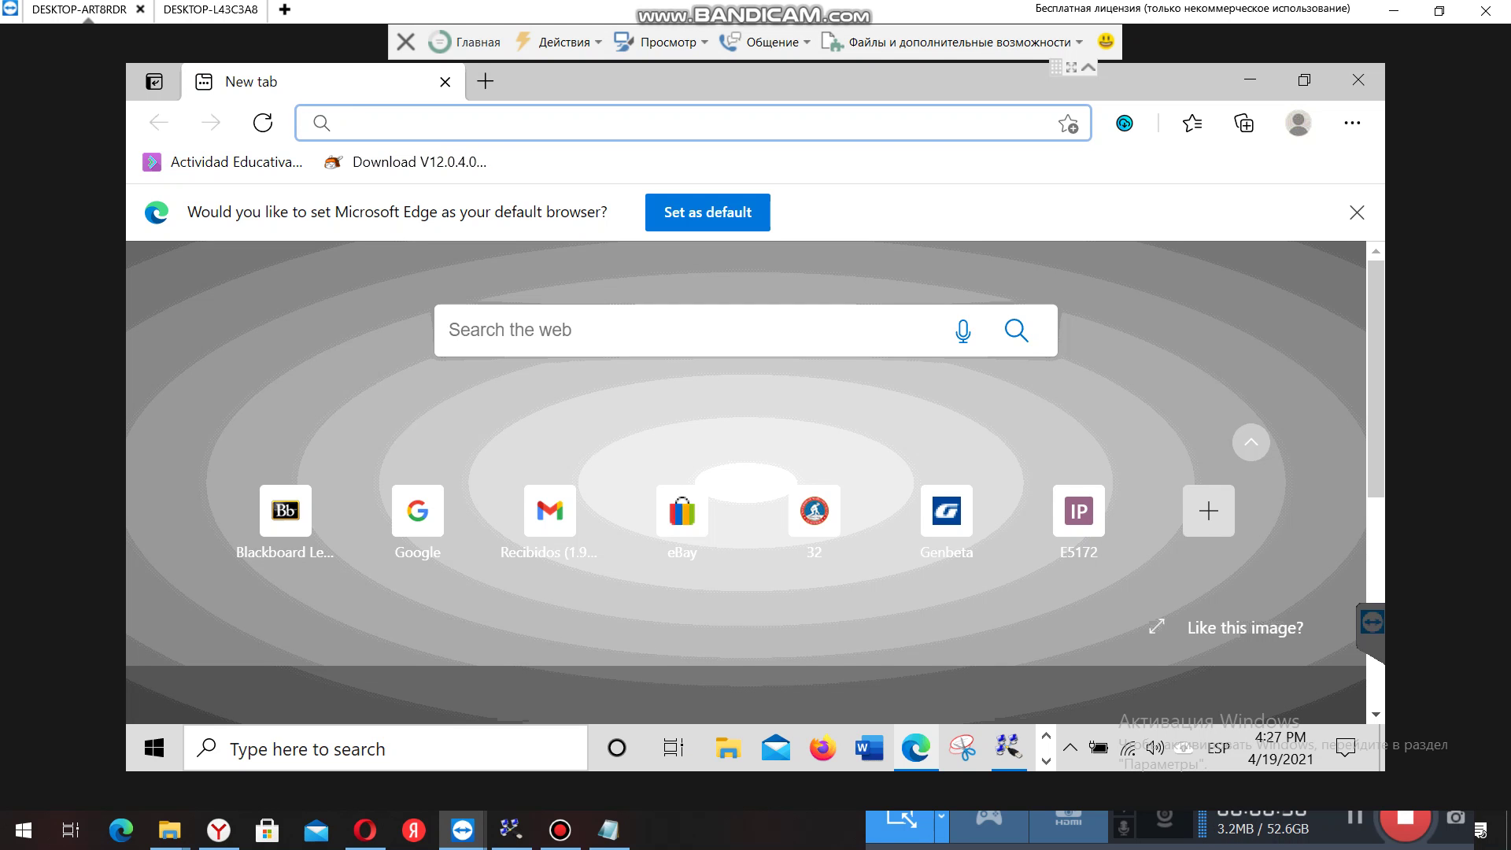
{"action": "right_click", "coordinate": [424, 118]}
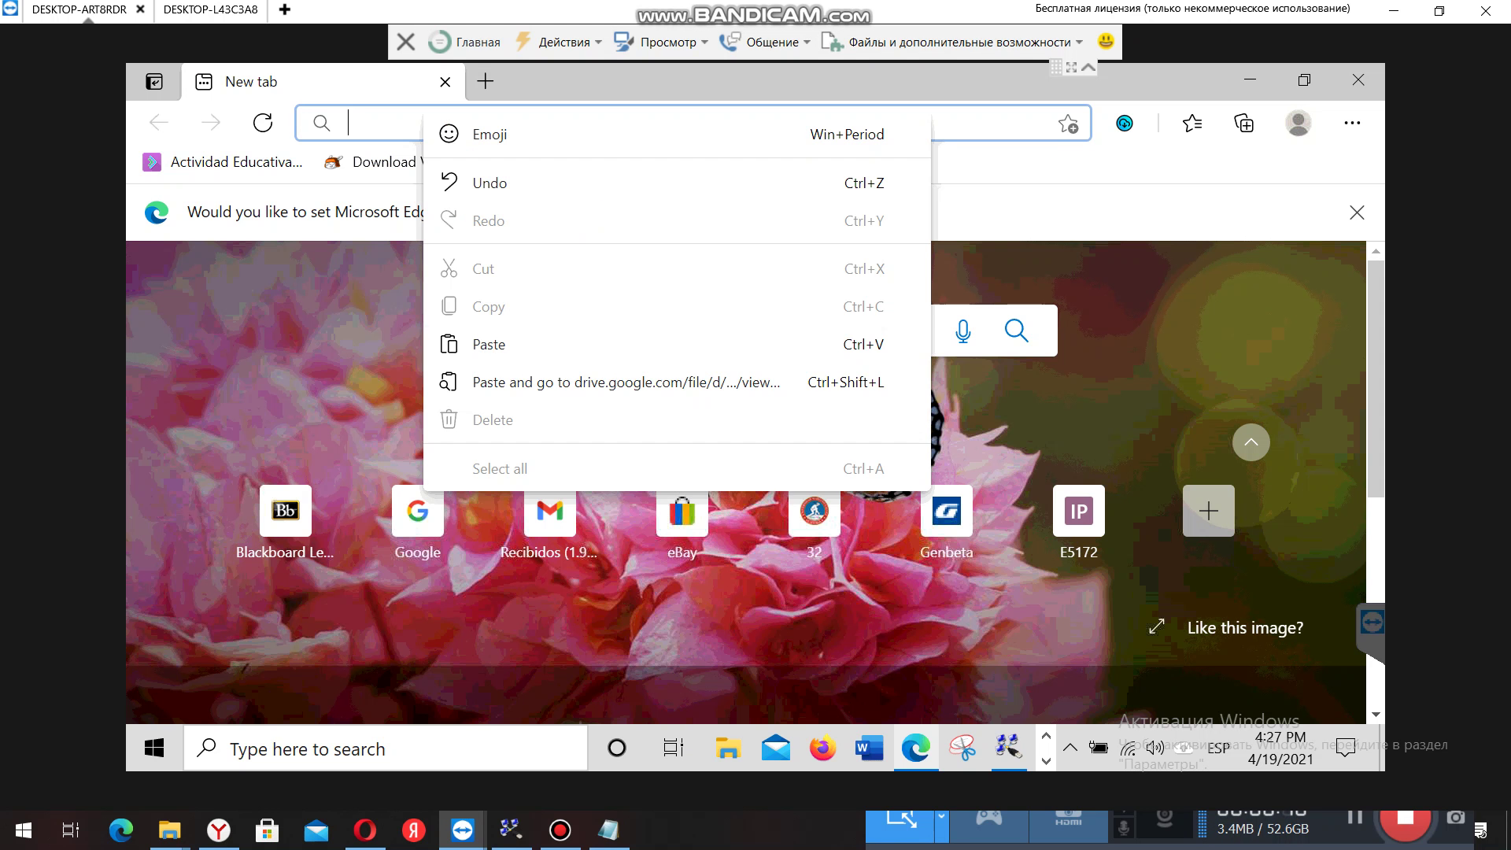
{"action": "left_click", "coordinate": [503, 344]}
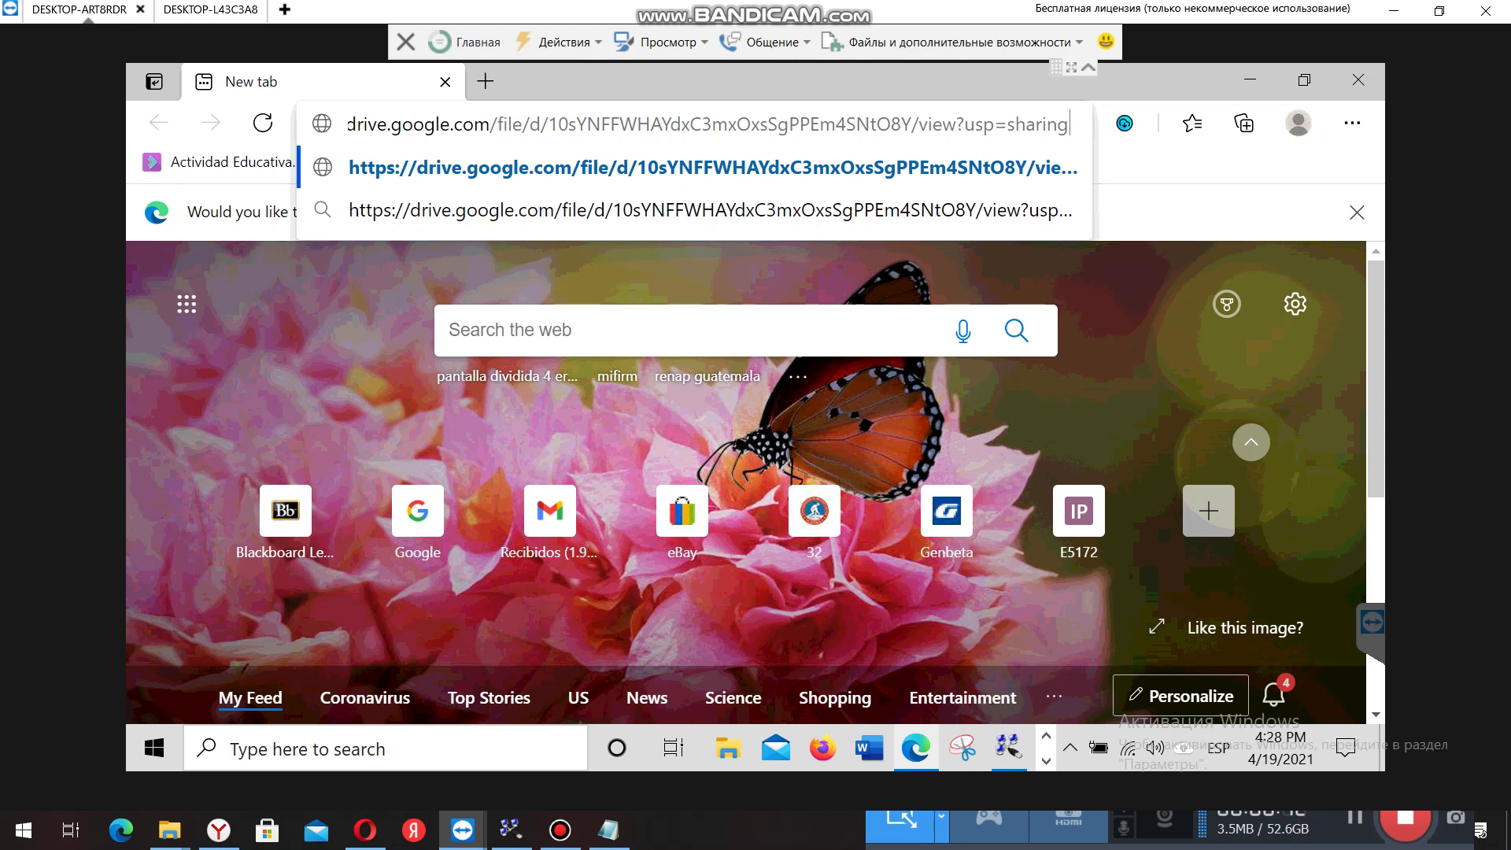
{"action": "key", "text": "Return"}
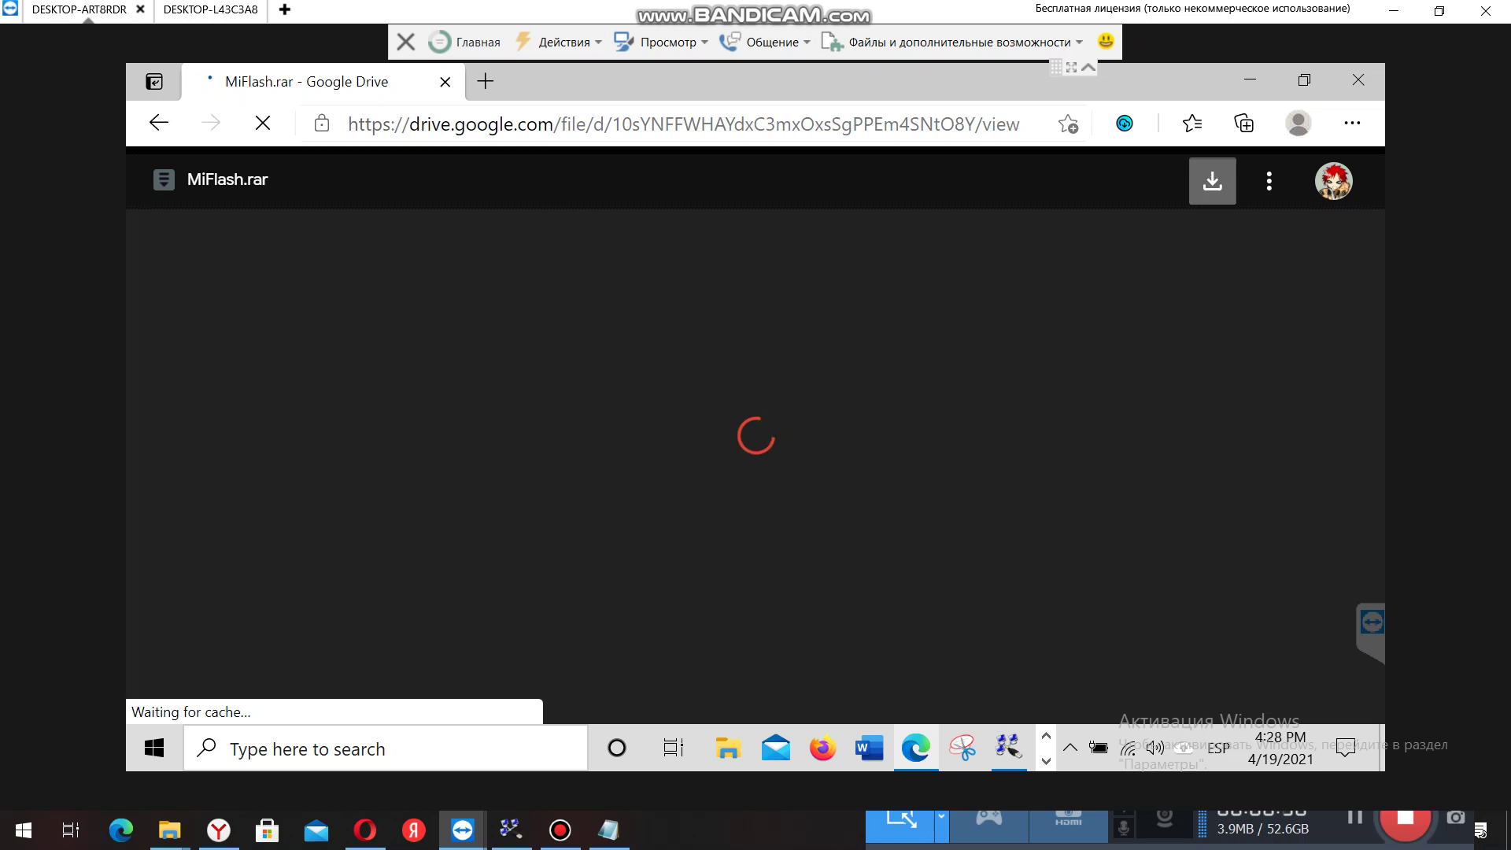
Download MiFlash.rar.zip from Google Drive without a virus scan and check it in the browser's downloads list.
{"action": "left_click", "coordinate": [1212, 181]}
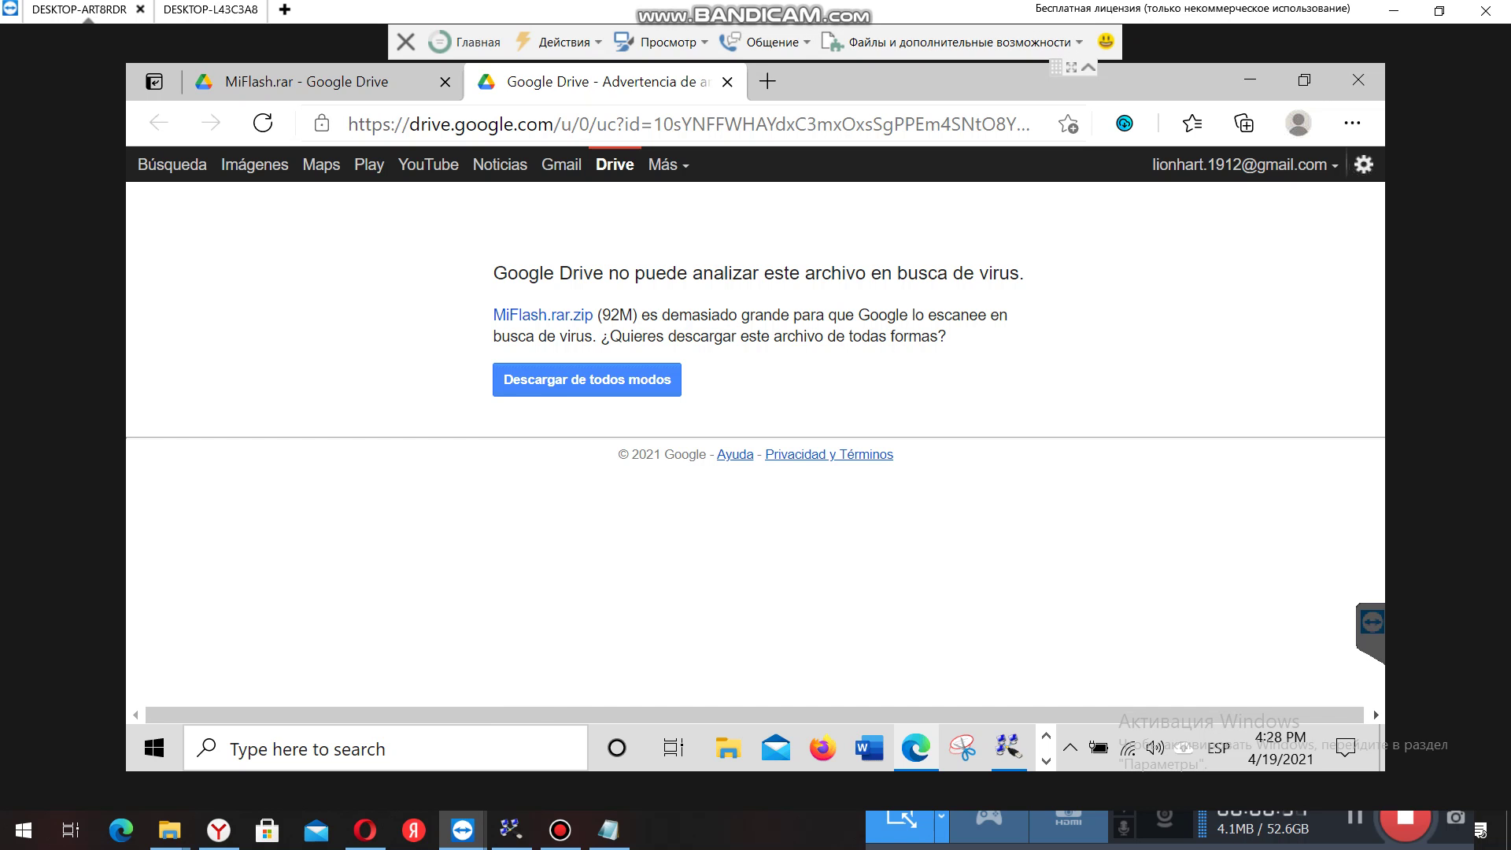
{"action": "left_click", "coordinate": [587, 380]}
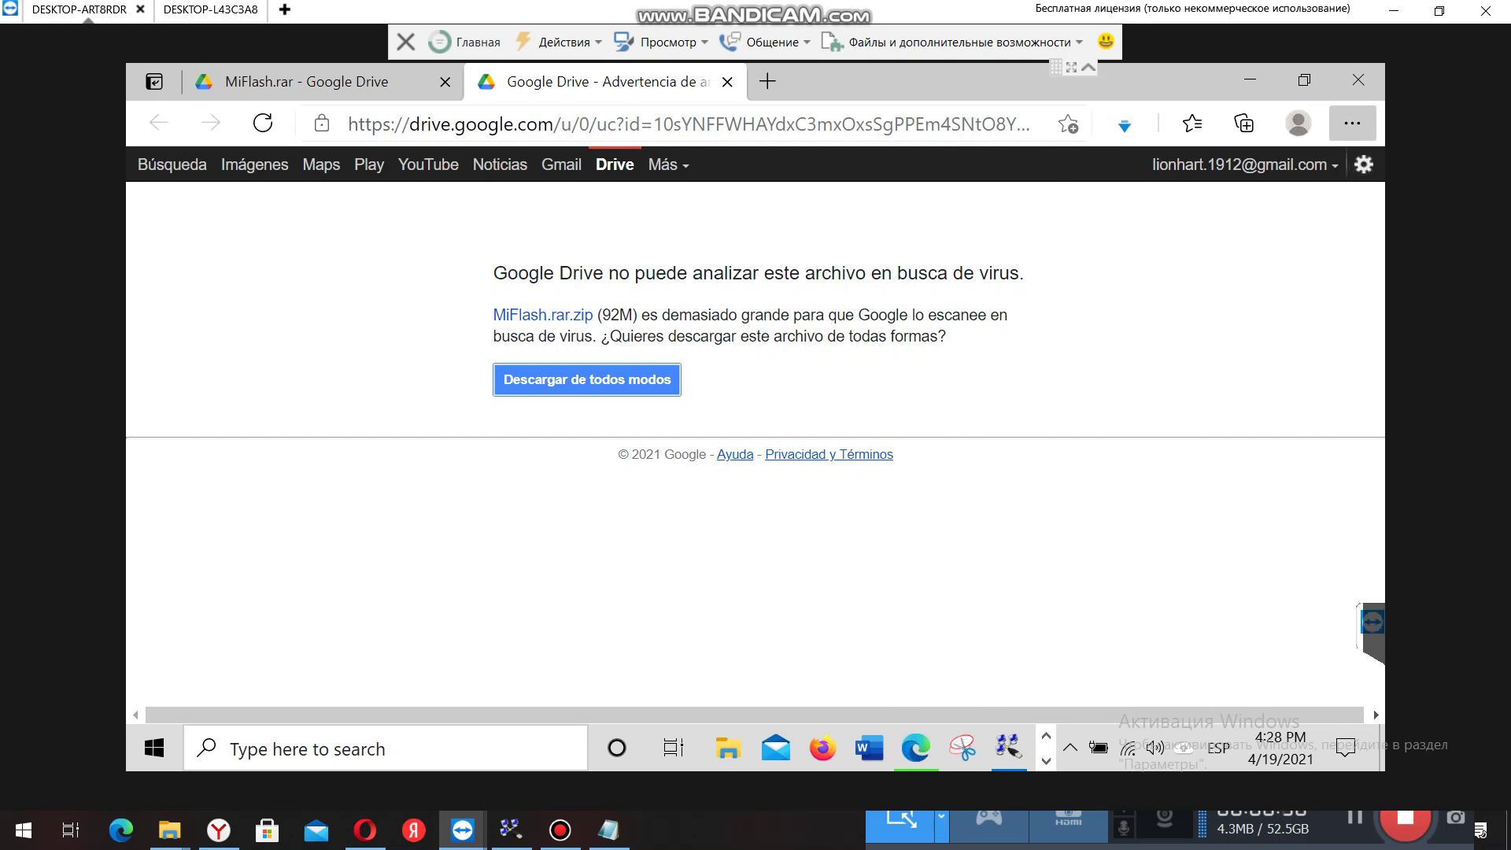
{"action": "left_click", "coordinate": [1352, 124]}
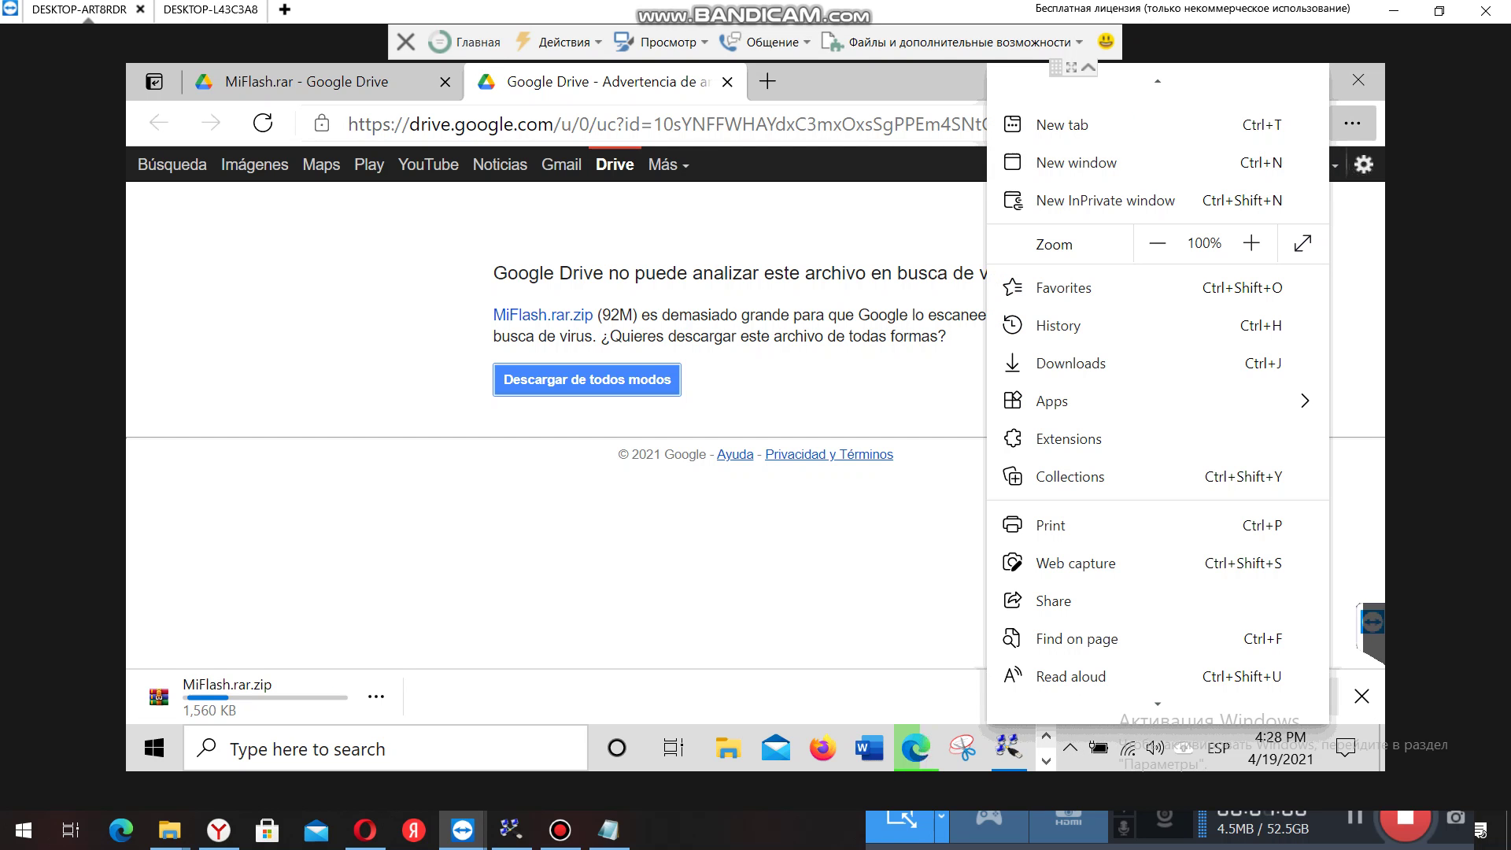
{"action": "left_click", "coordinate": [1070, 363]}
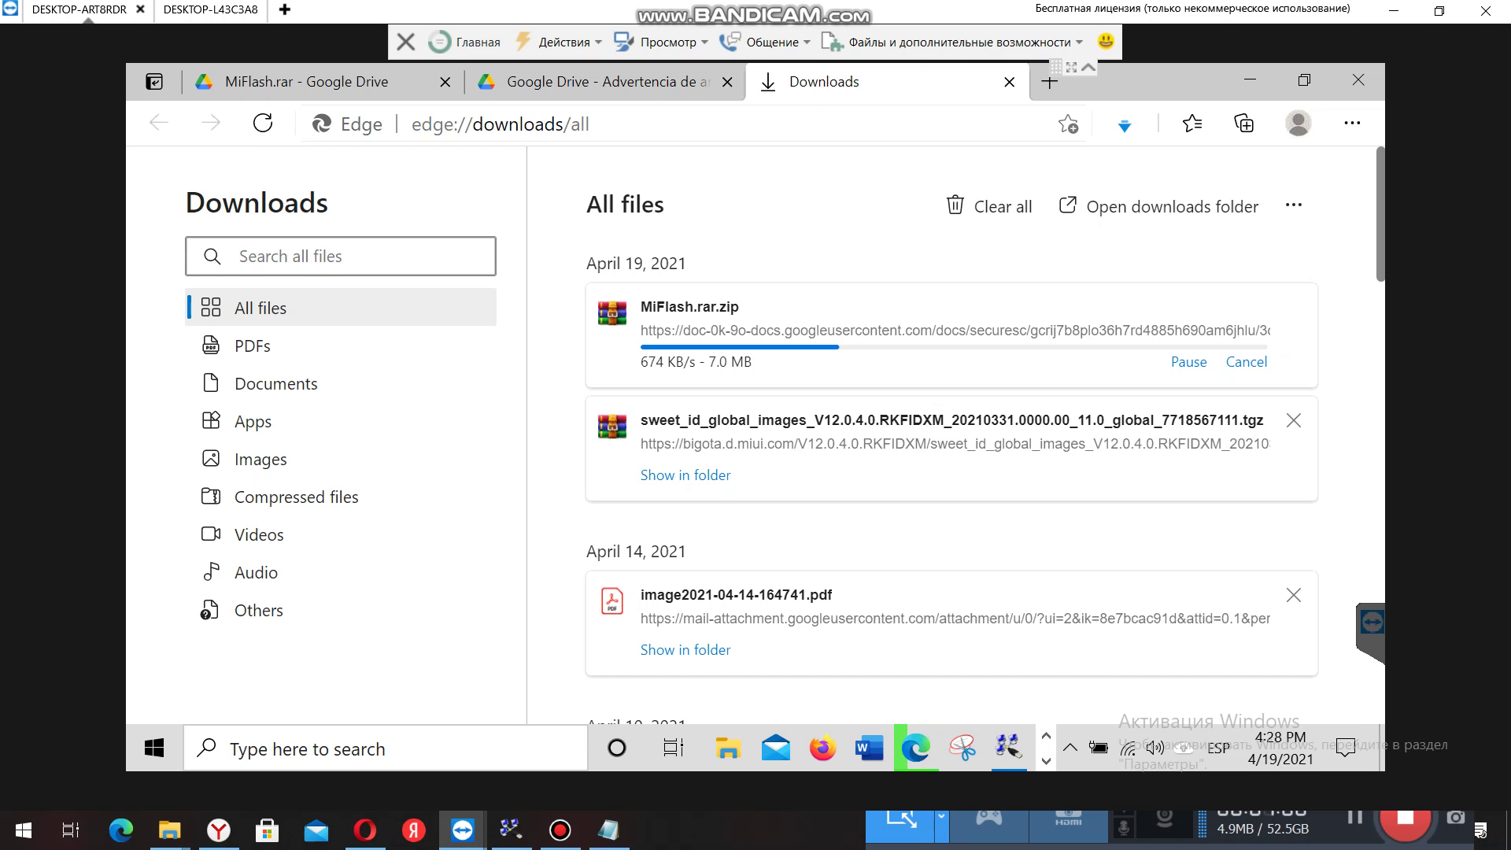
{"action": "left_click", "coordinate": [1250, 80]}
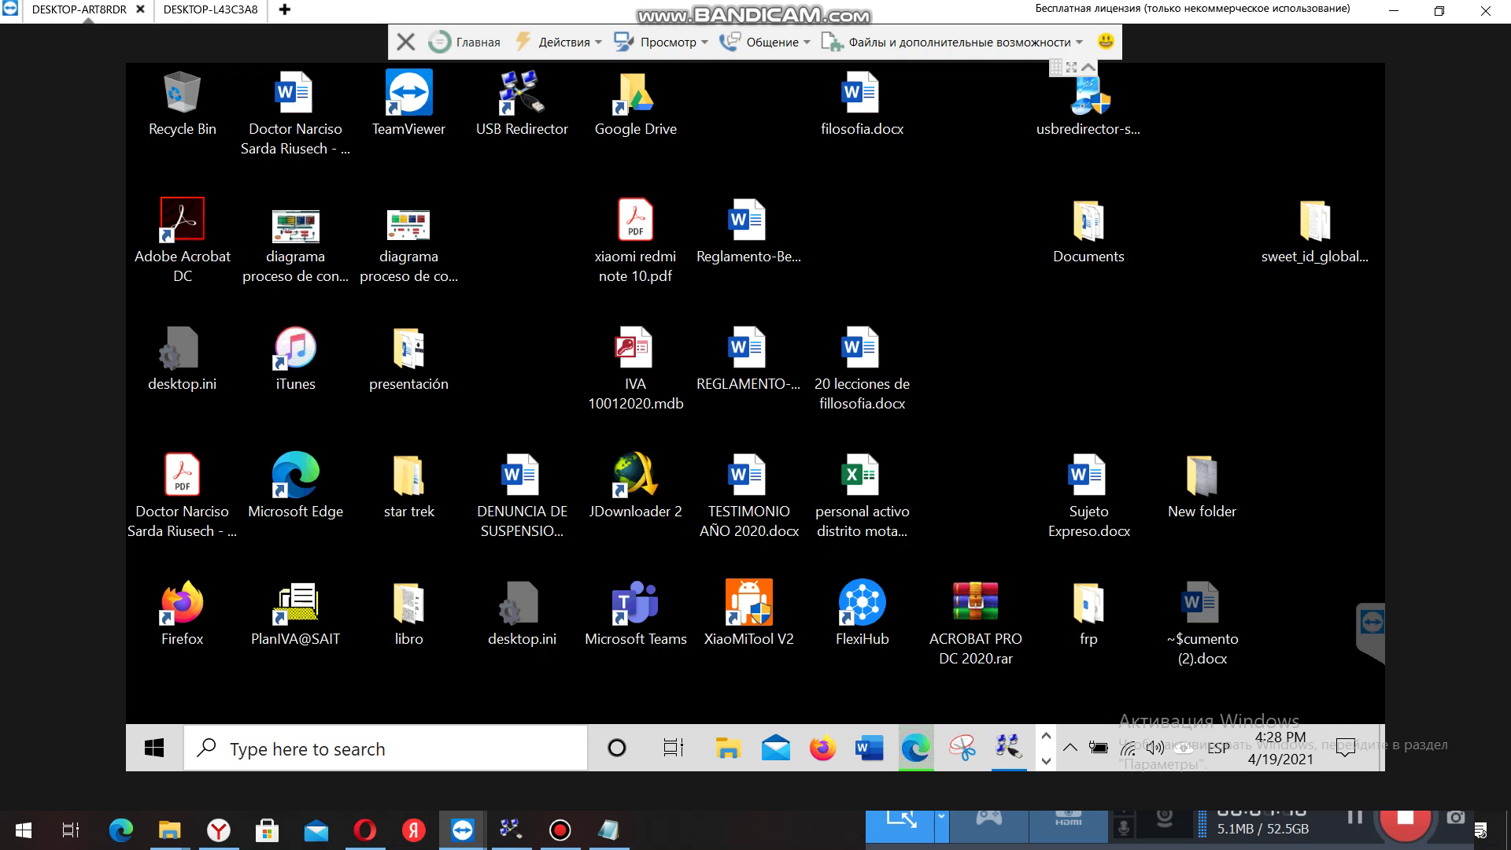
Rename the sweet_id_global_images firmware folder on the remote desktop to sweet.
{"action": "left_click", "coordinate": [1315, 224]}
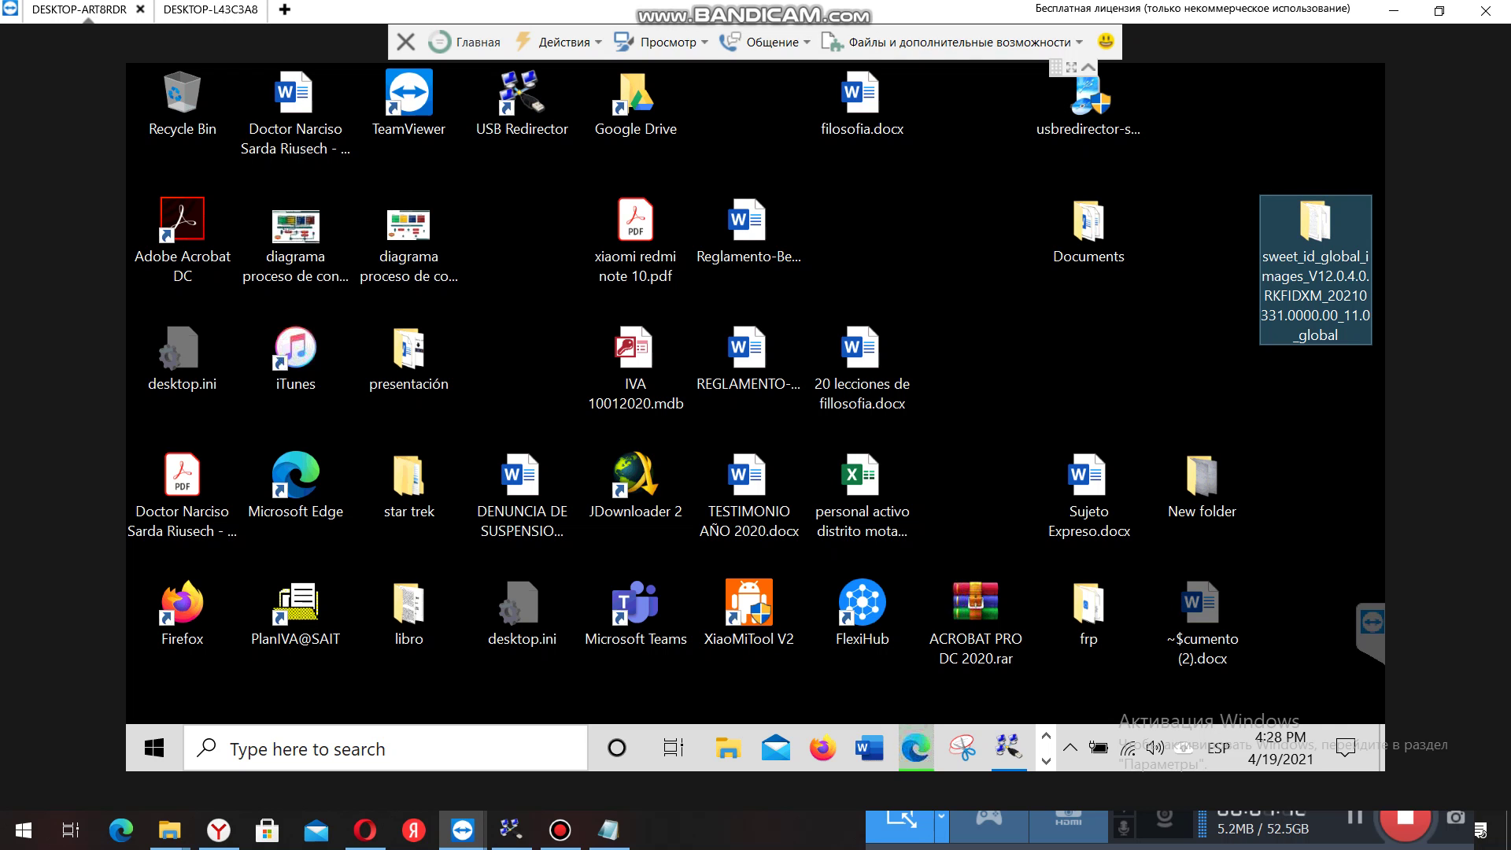
{"action": "key", "text": "Return"}
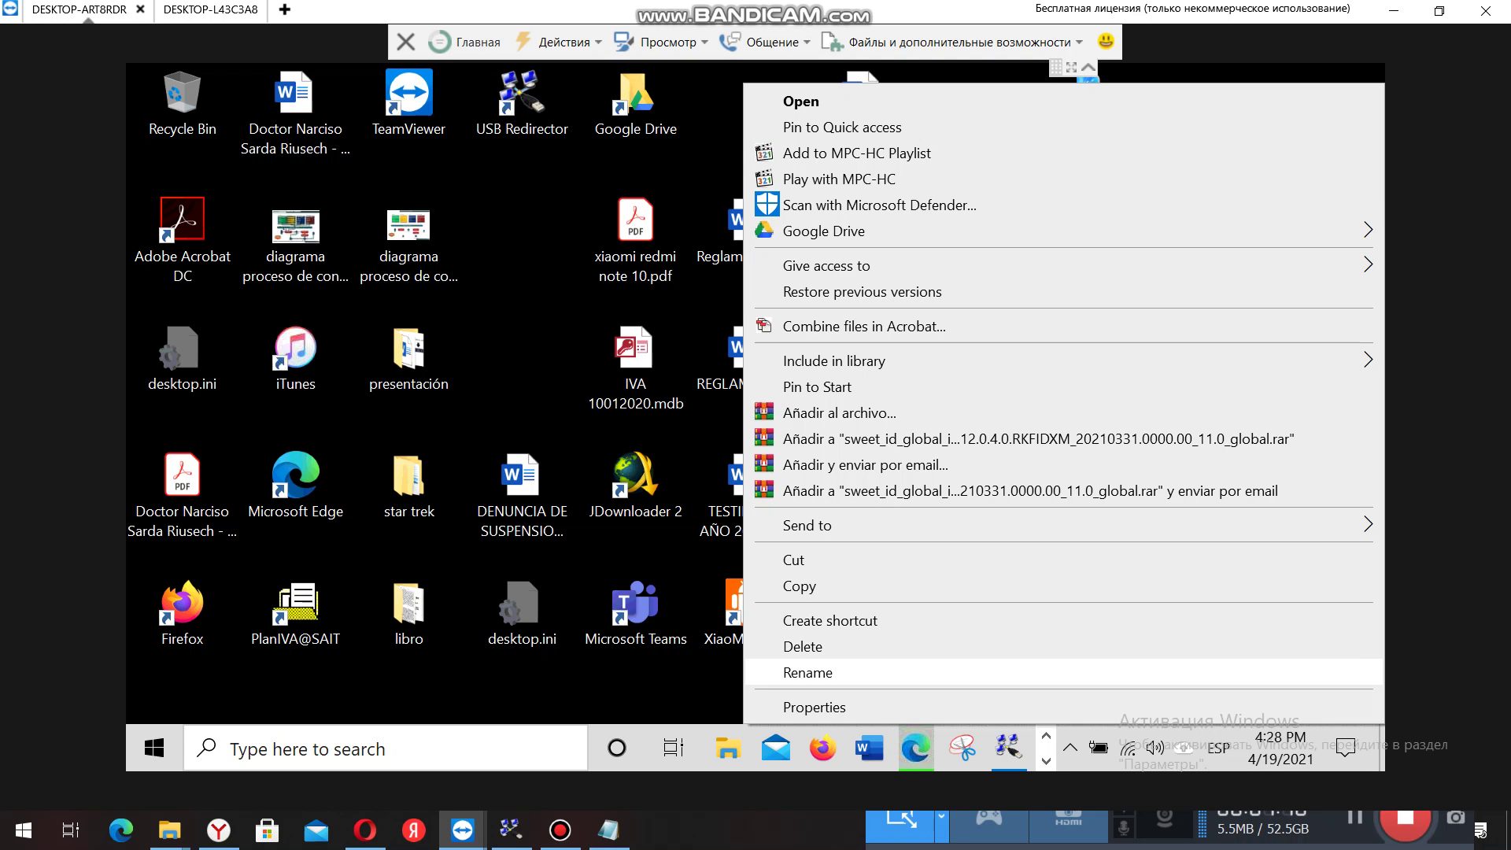
{"action": "left_click", "coordinate": [808, 672]}
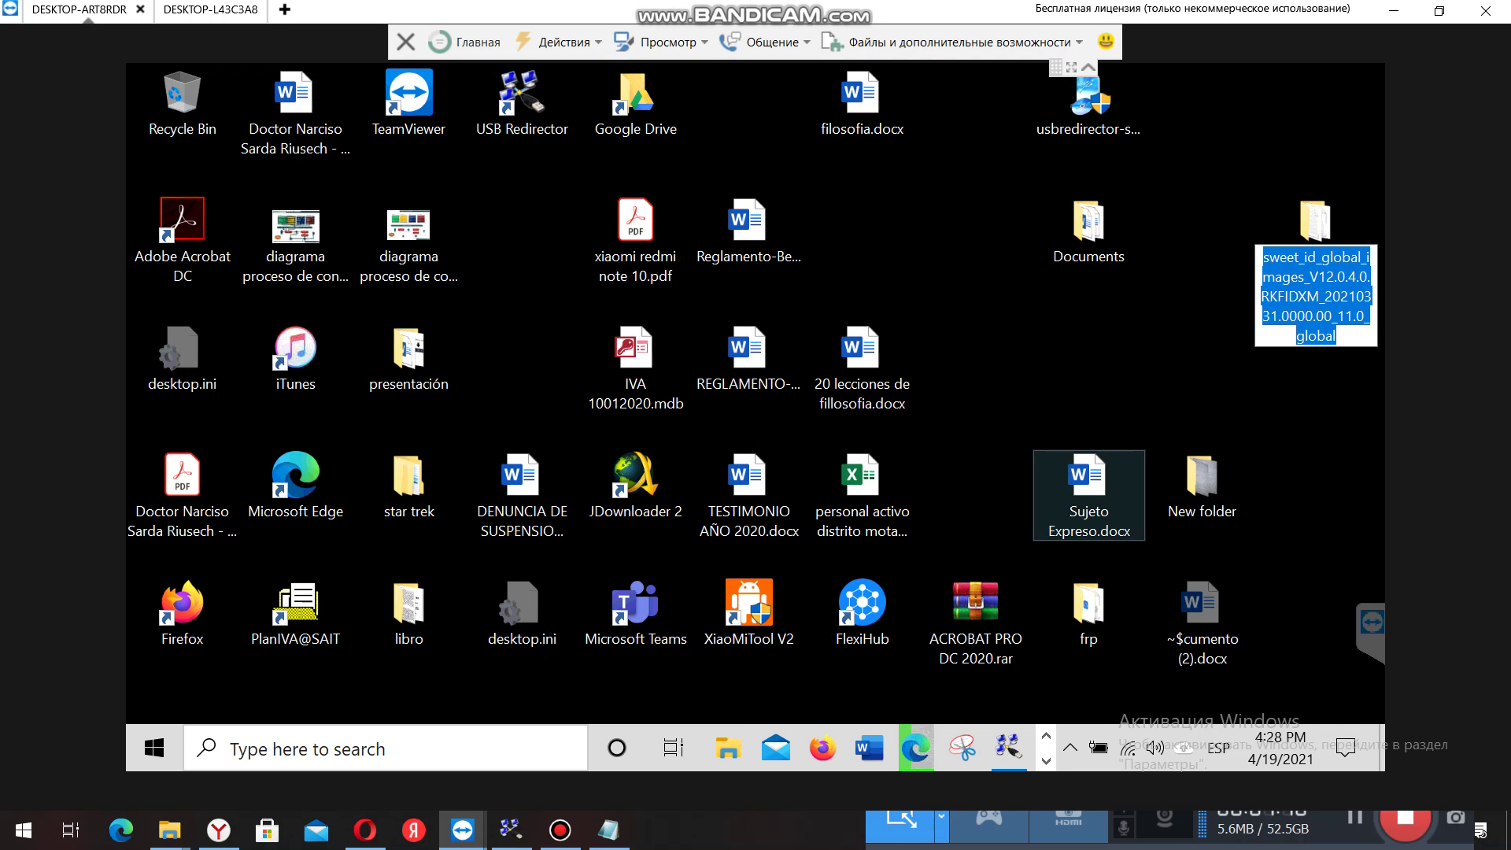
{"action": "left_click_drag", "start_coordinate": [1299, 258], "coordinate": [1336, 336]}
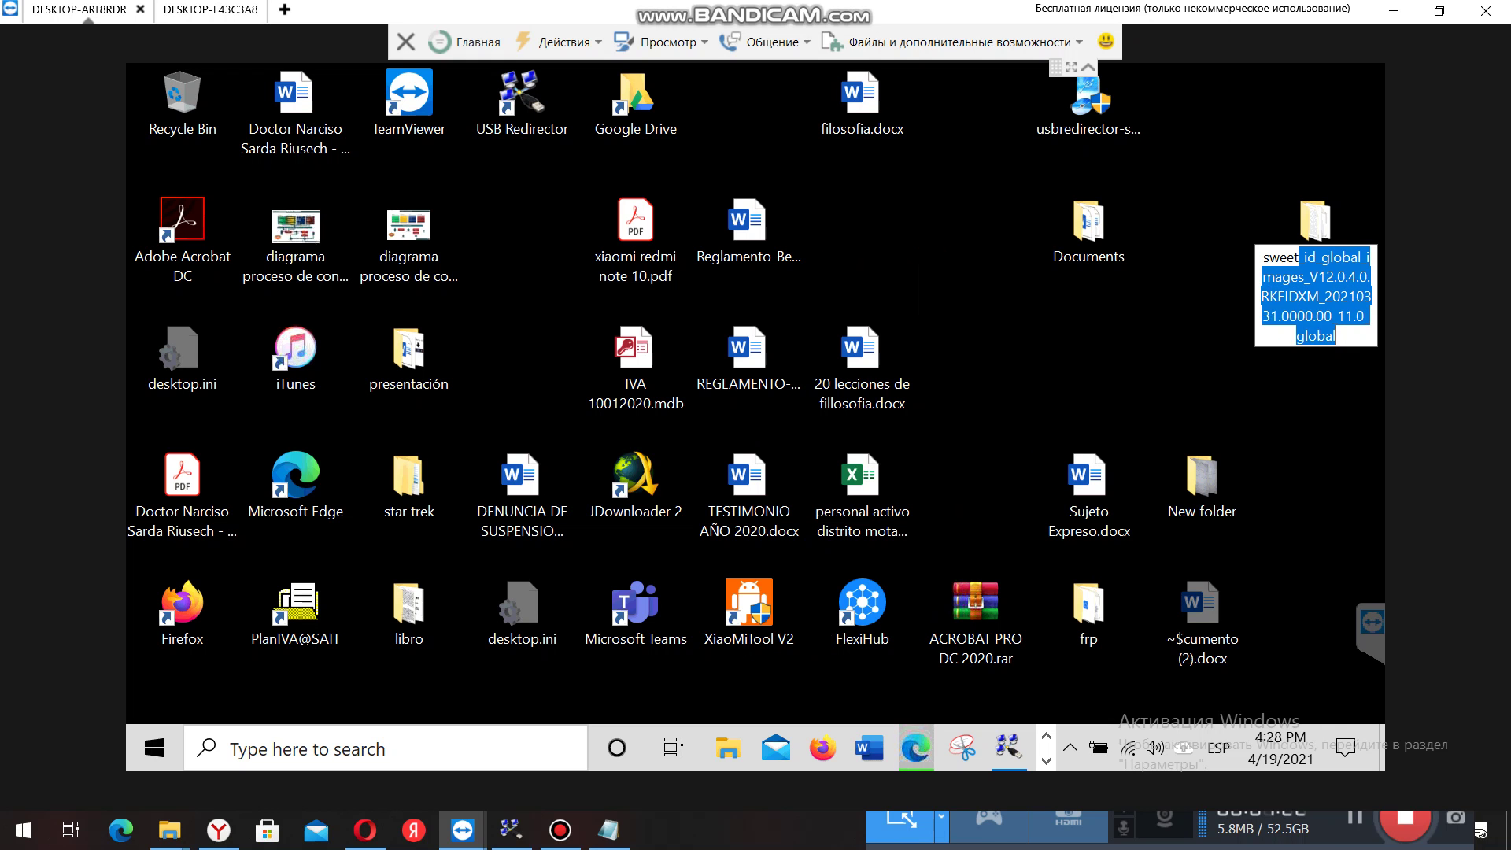
{"action": "key", "text": "BackSpace"}
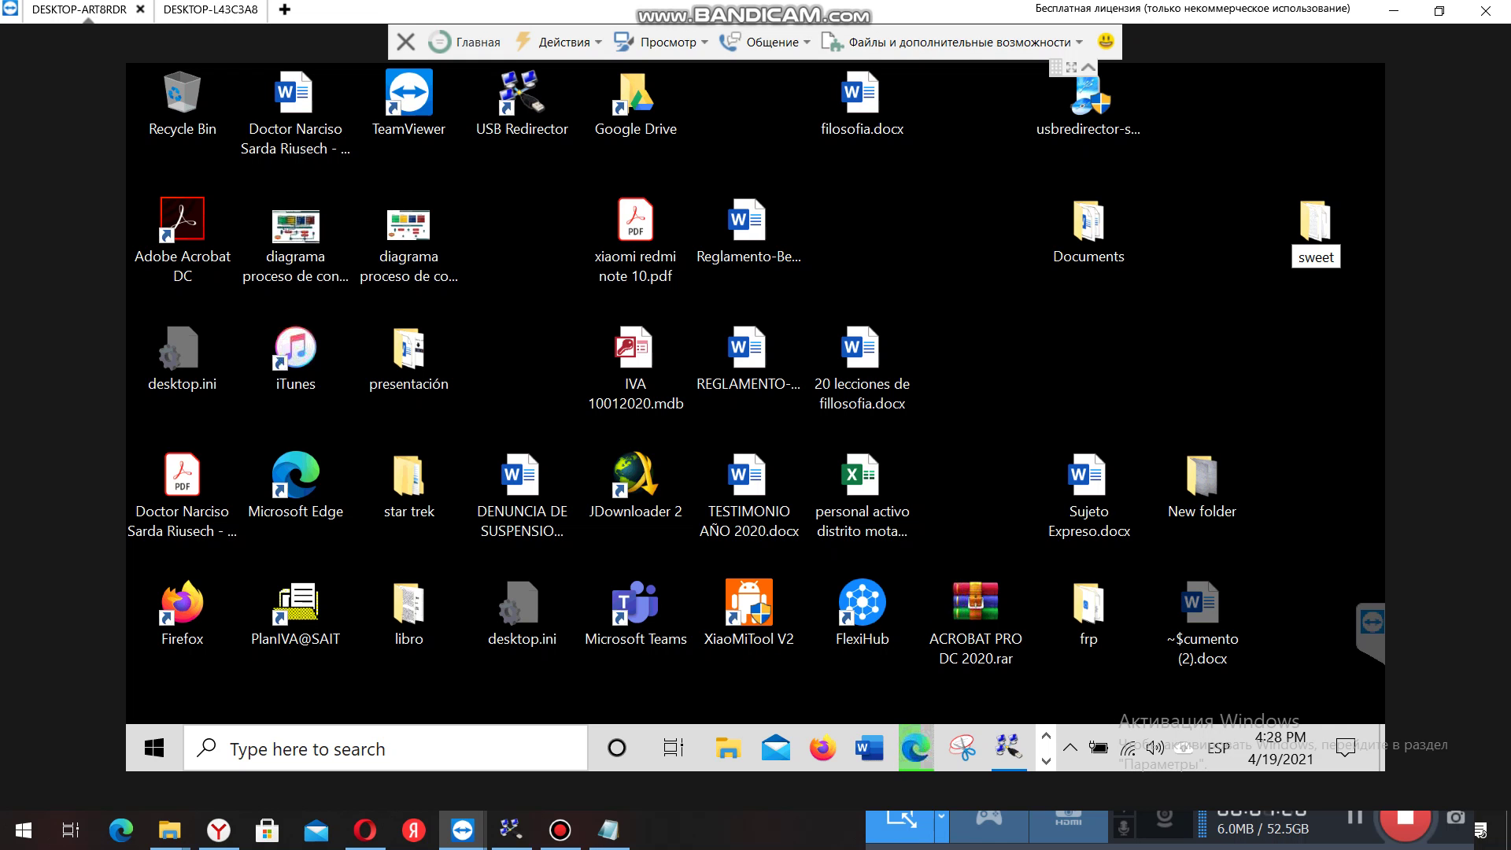
{"action": "key", "text": "Return"}
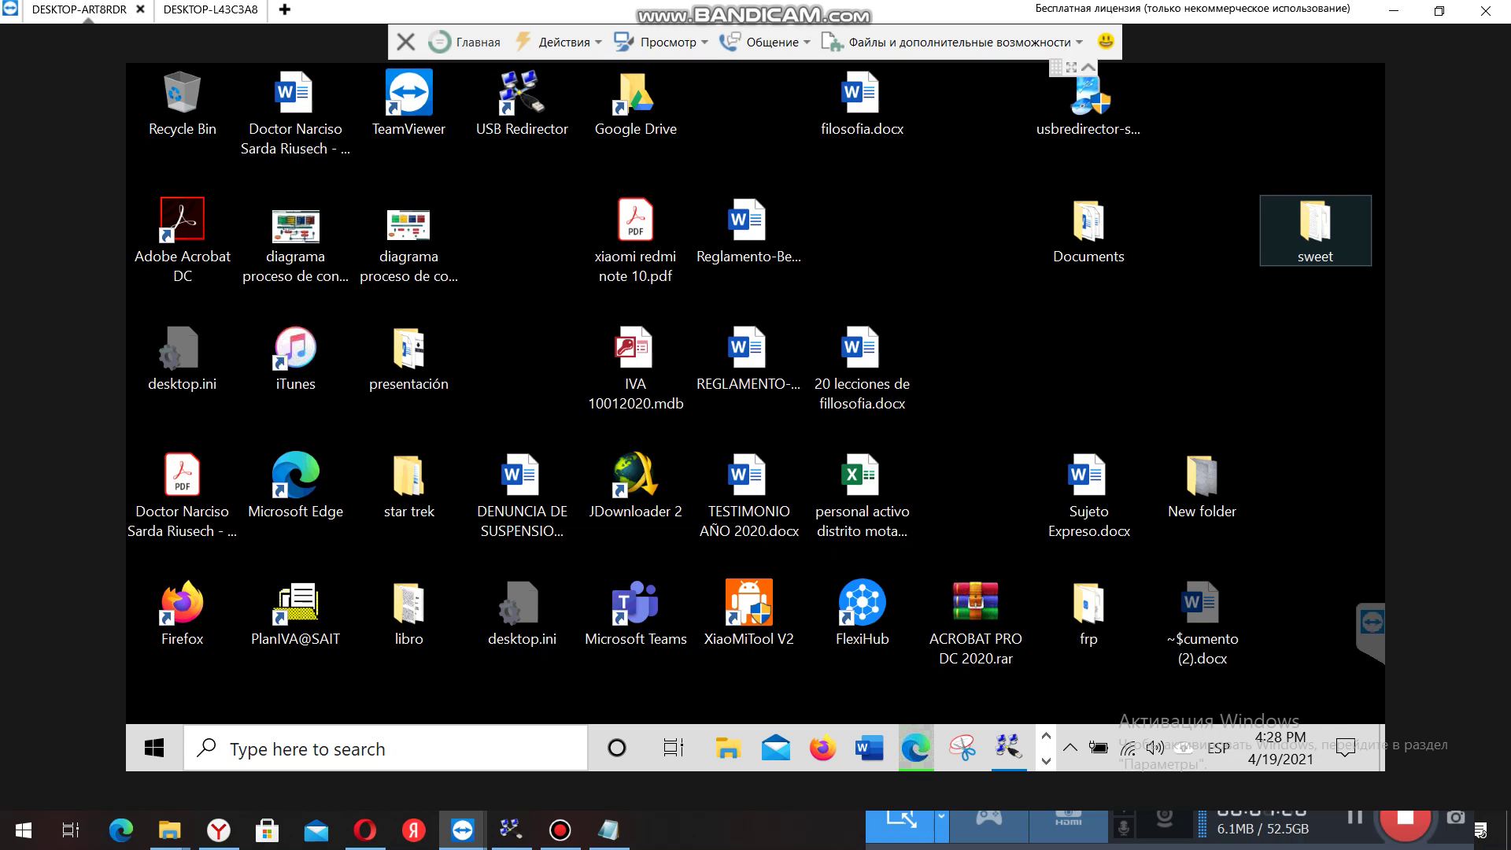
Examine the firmware files in the images subfolder of the sweet folder, including the firehose, rawprogram and patch files.
{"action": "key", "text": "Return"}
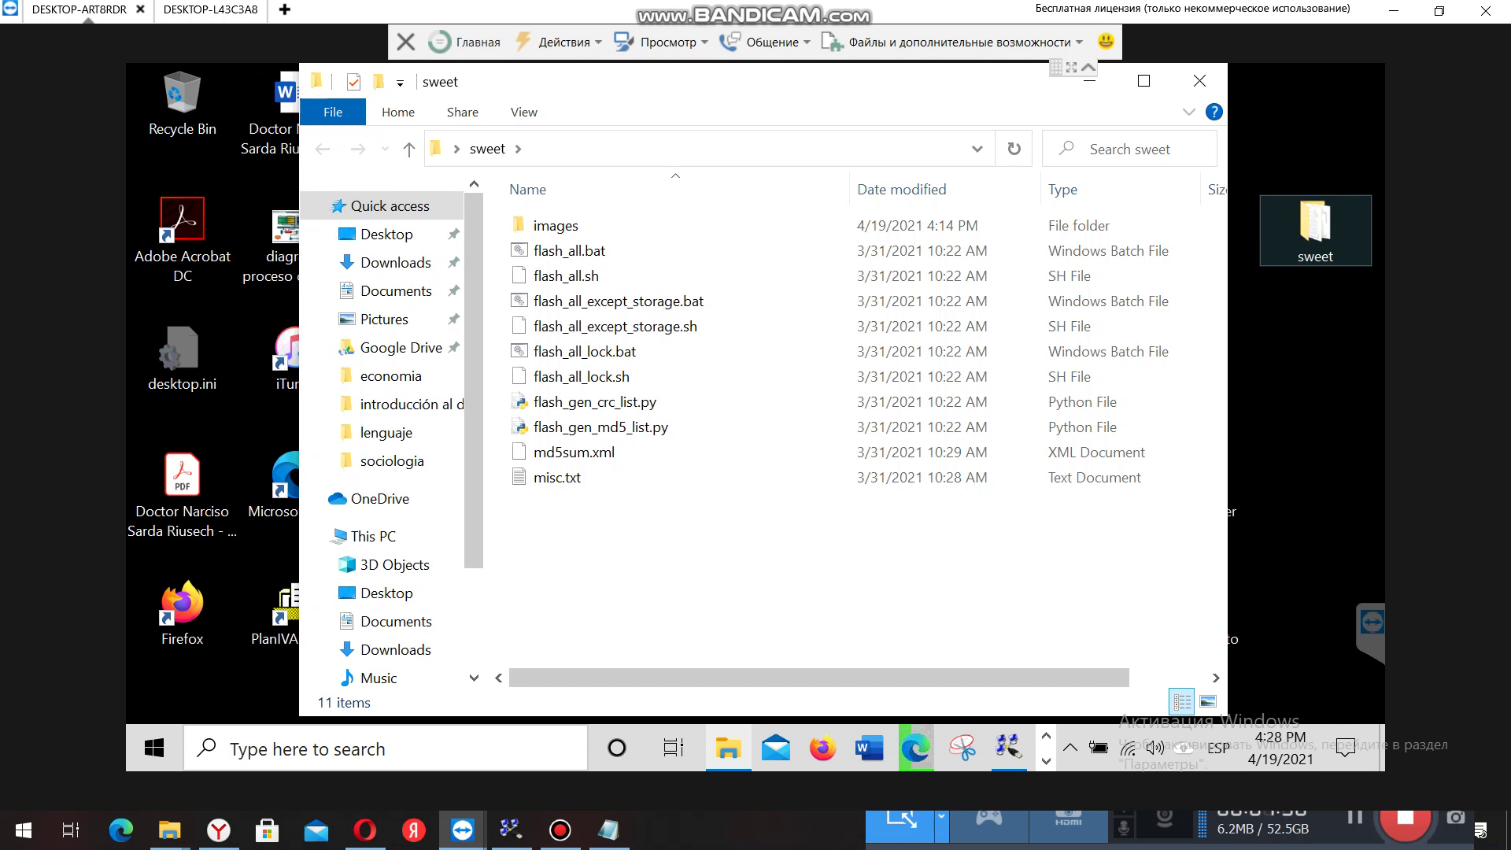
{"action": "left_click", "coordinate": [556, 225]}
{"action": "key", "text": "Return"}
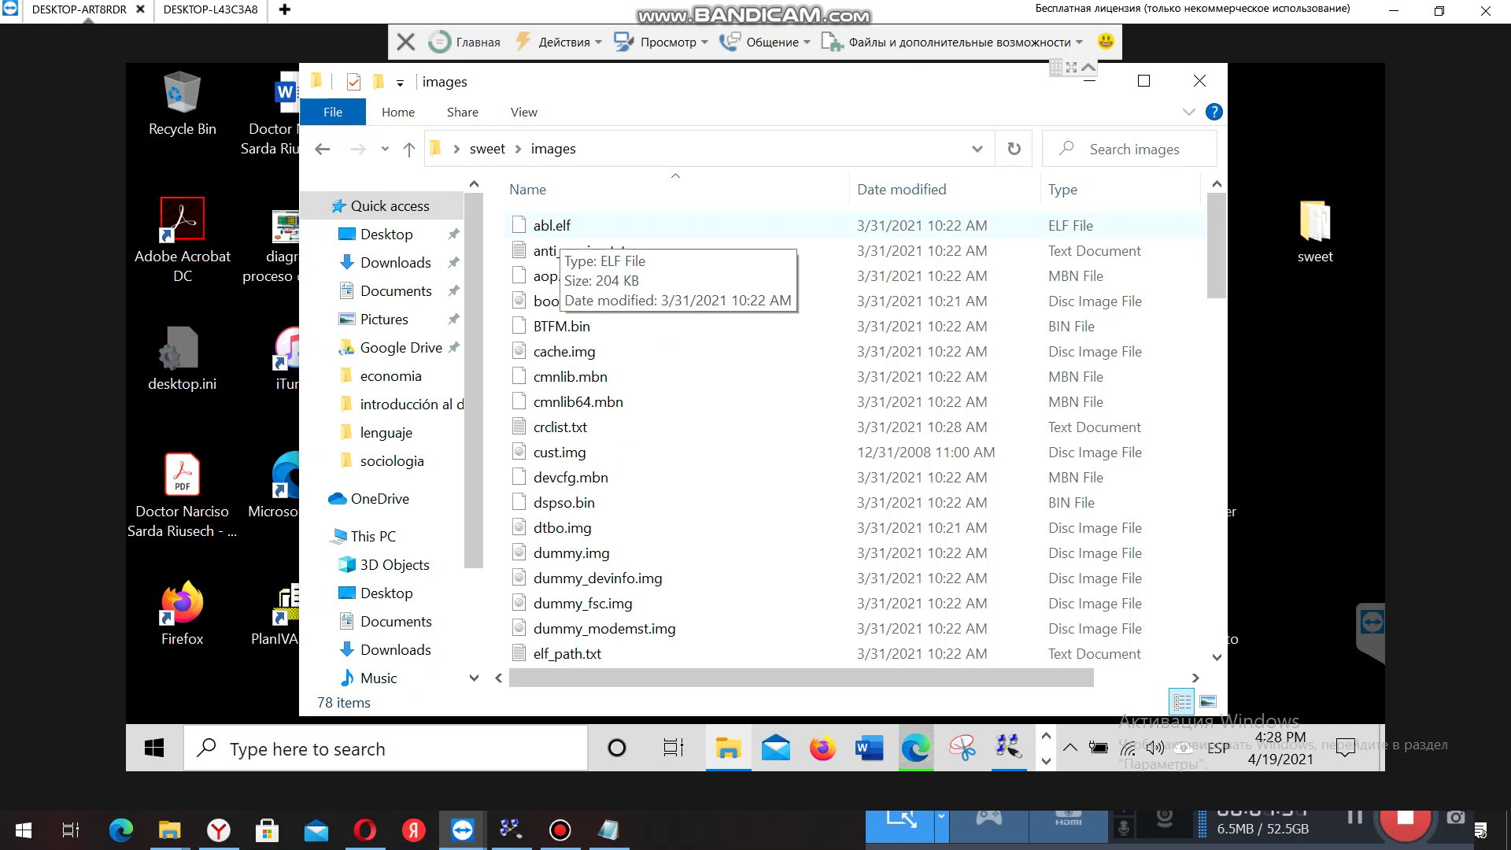
{"action": "scroll", "coordinate": [657, 455], "scroll_direction": "down", "scroll_amount": 12}
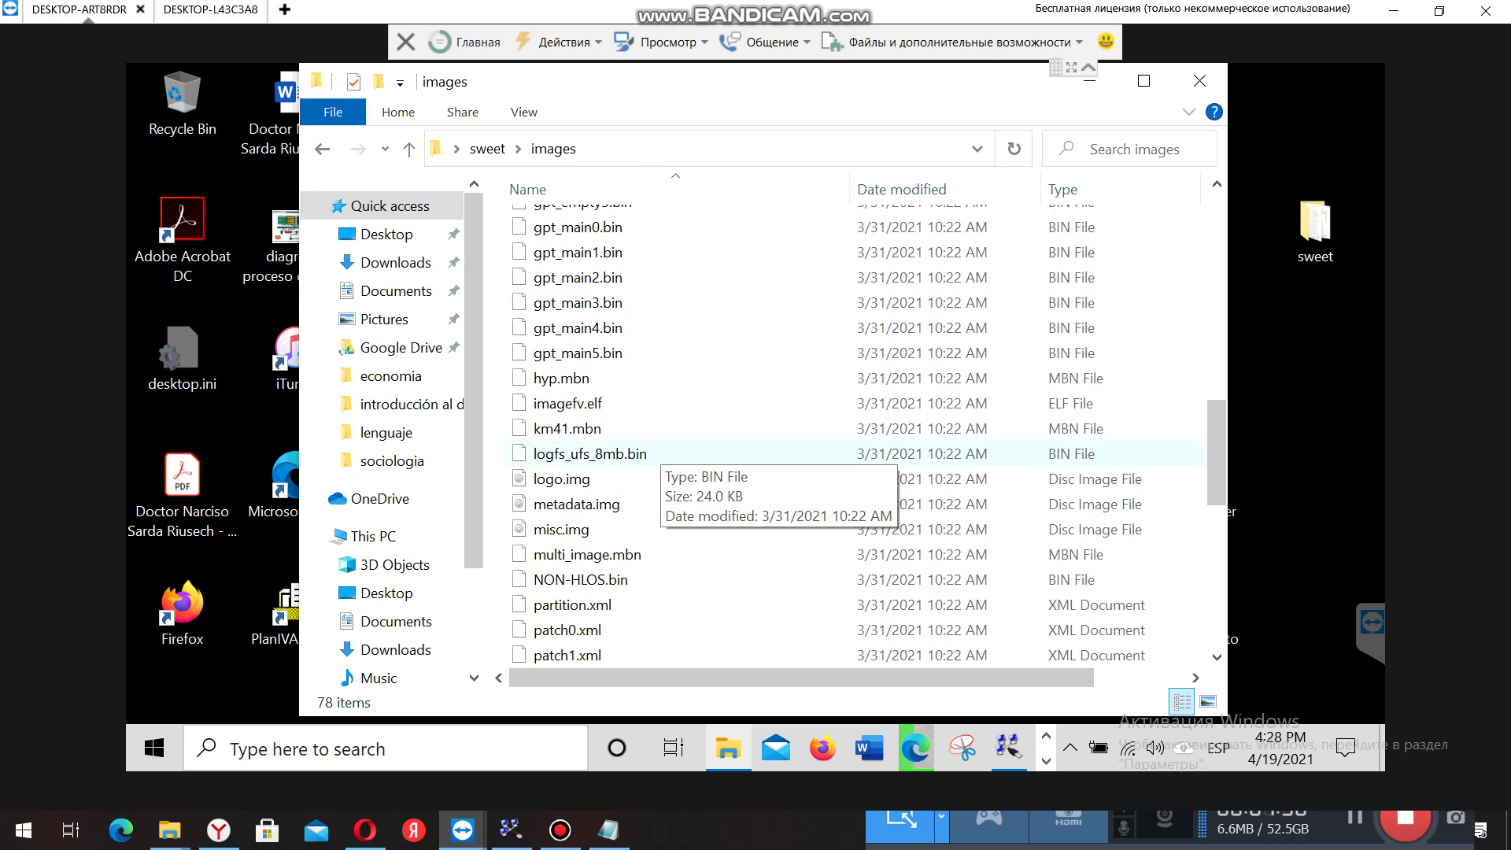
{"action": "scroll", "coordinate": [658, 455], "scroll_direction": "down", "scroll_amount": 8}
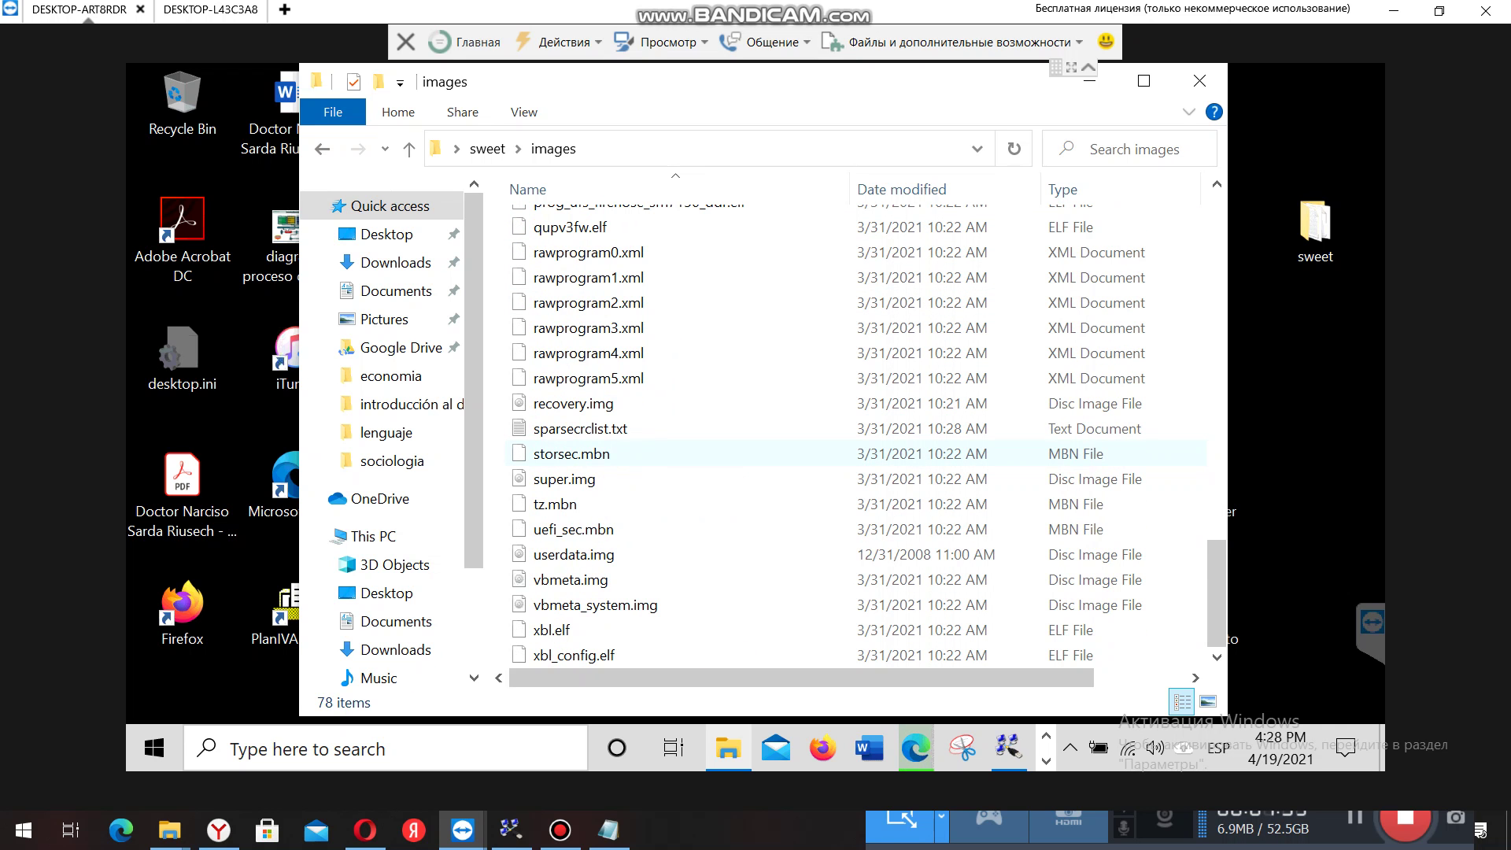
{"action": "scroll", "coordinate": [657, 346], "scroll_direction": "up", "scroll_amount": 3}
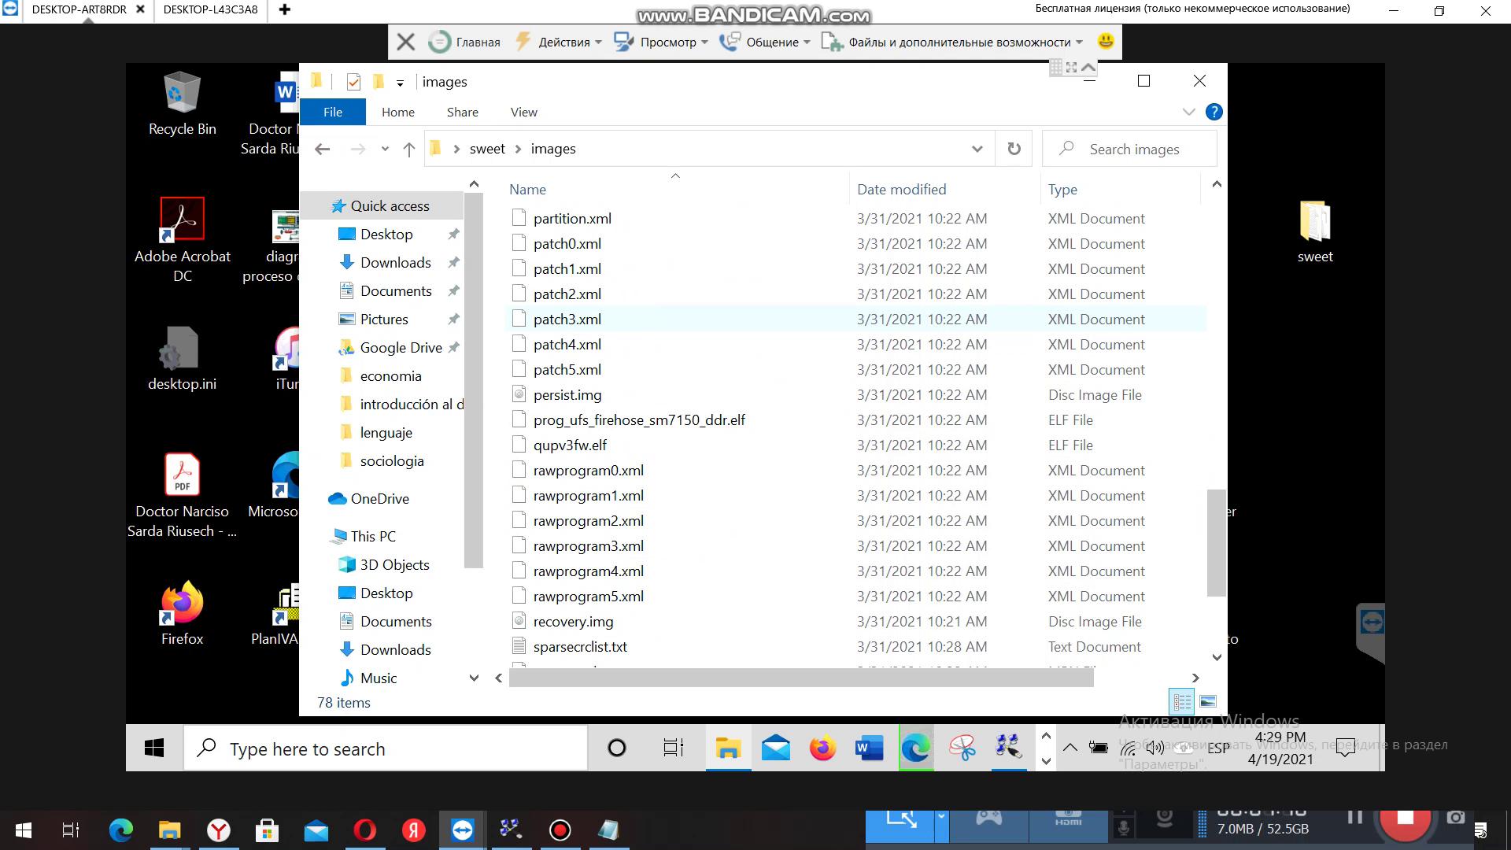
{"action": "scroll", "coordinate": [658, 269], "scroll_direction": "down", "scroll_amount": 3}
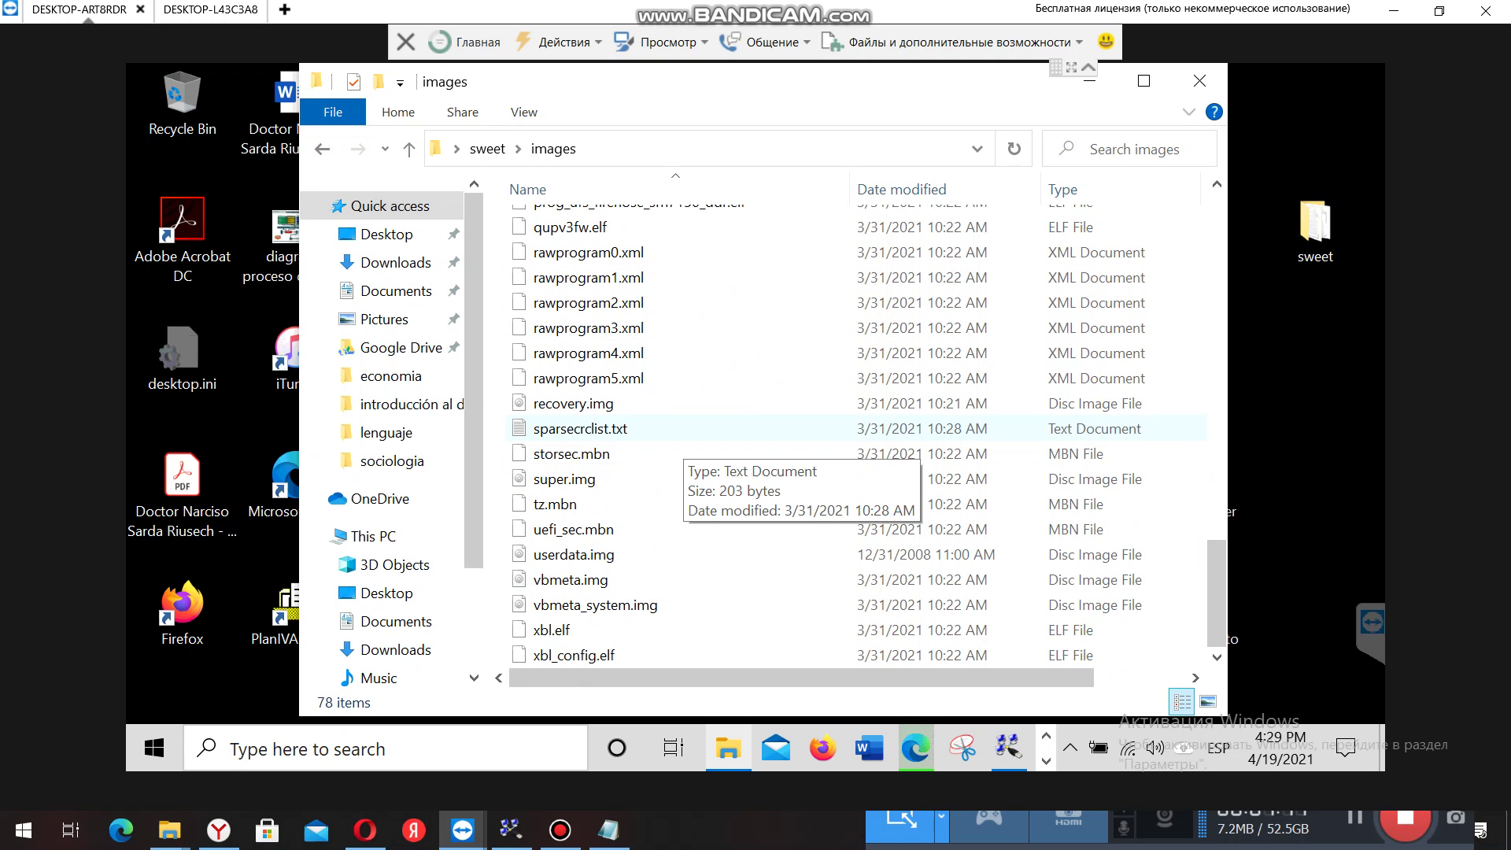
{"action": "left_click", "coordinate": [1199, 80]}
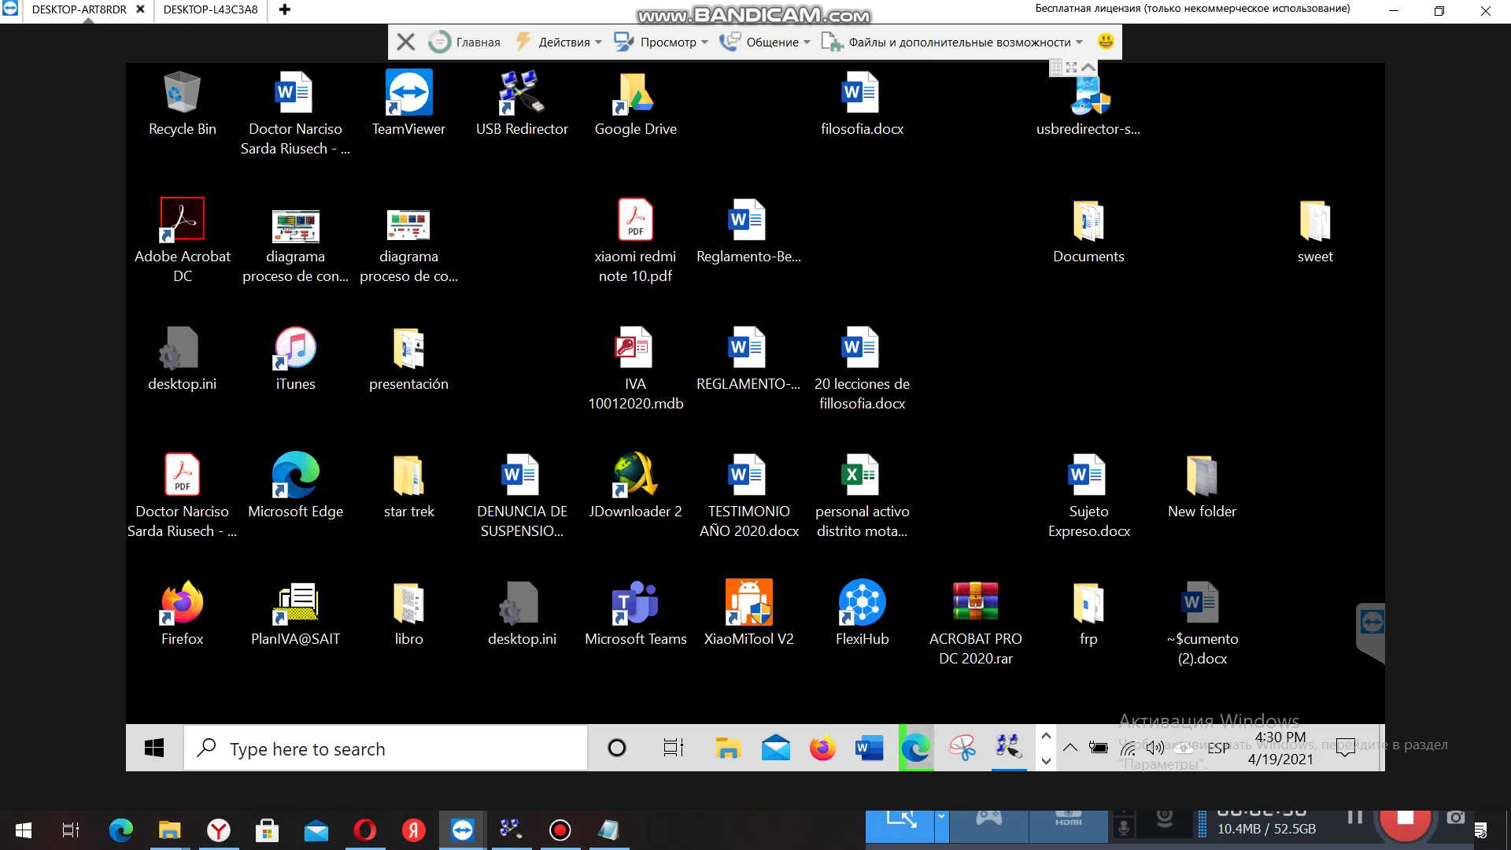
Move the downloaded MiFlash.rar.zip from the Downloads folder to the remote desktop.
{"action": "left_click", "coordinate": [915, 748]}
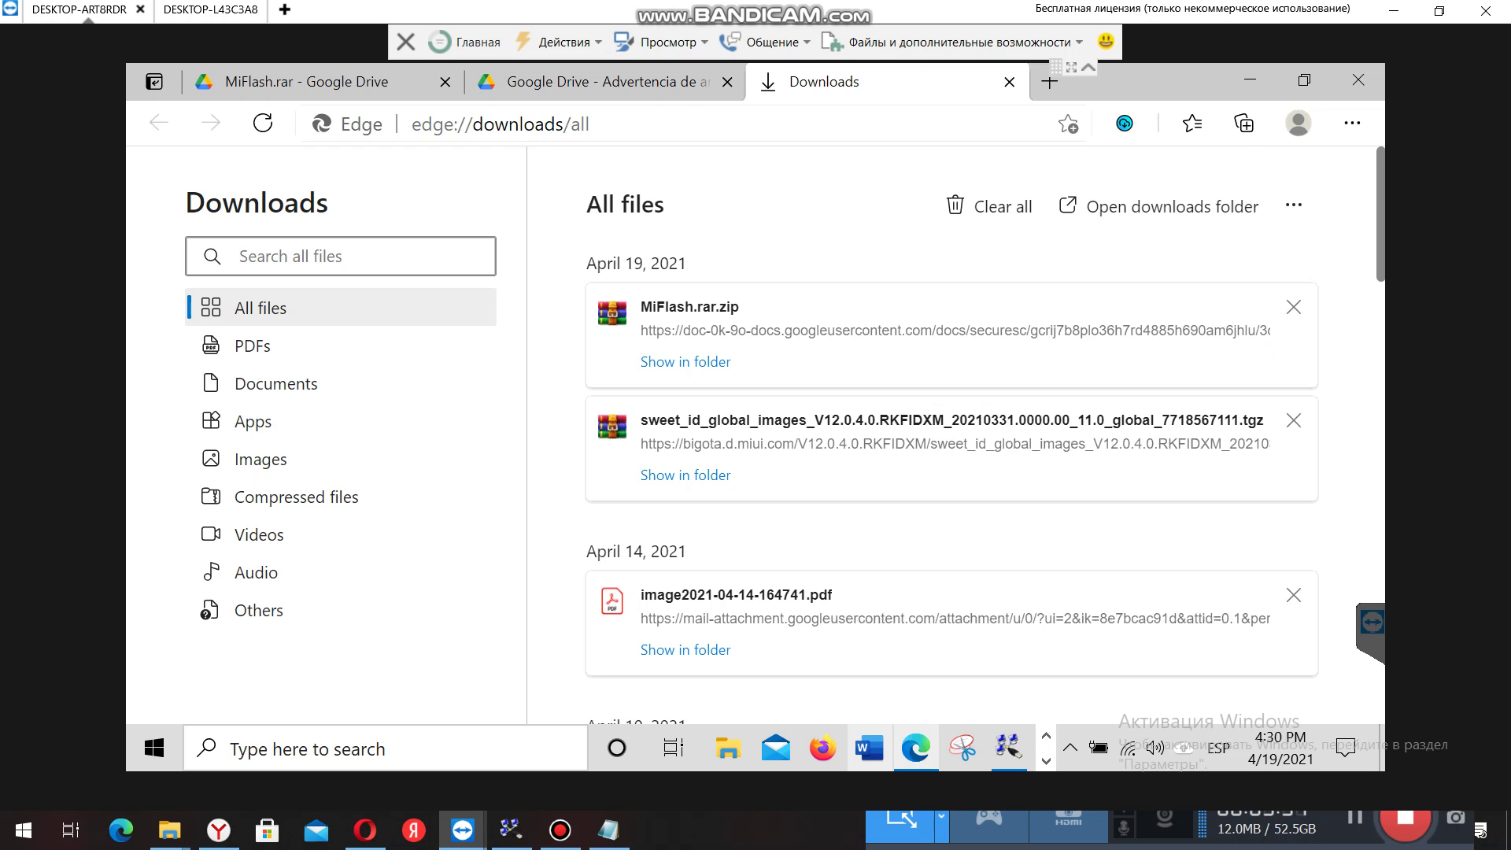
{"action": "left_click", "coordinate": [685, 361]}
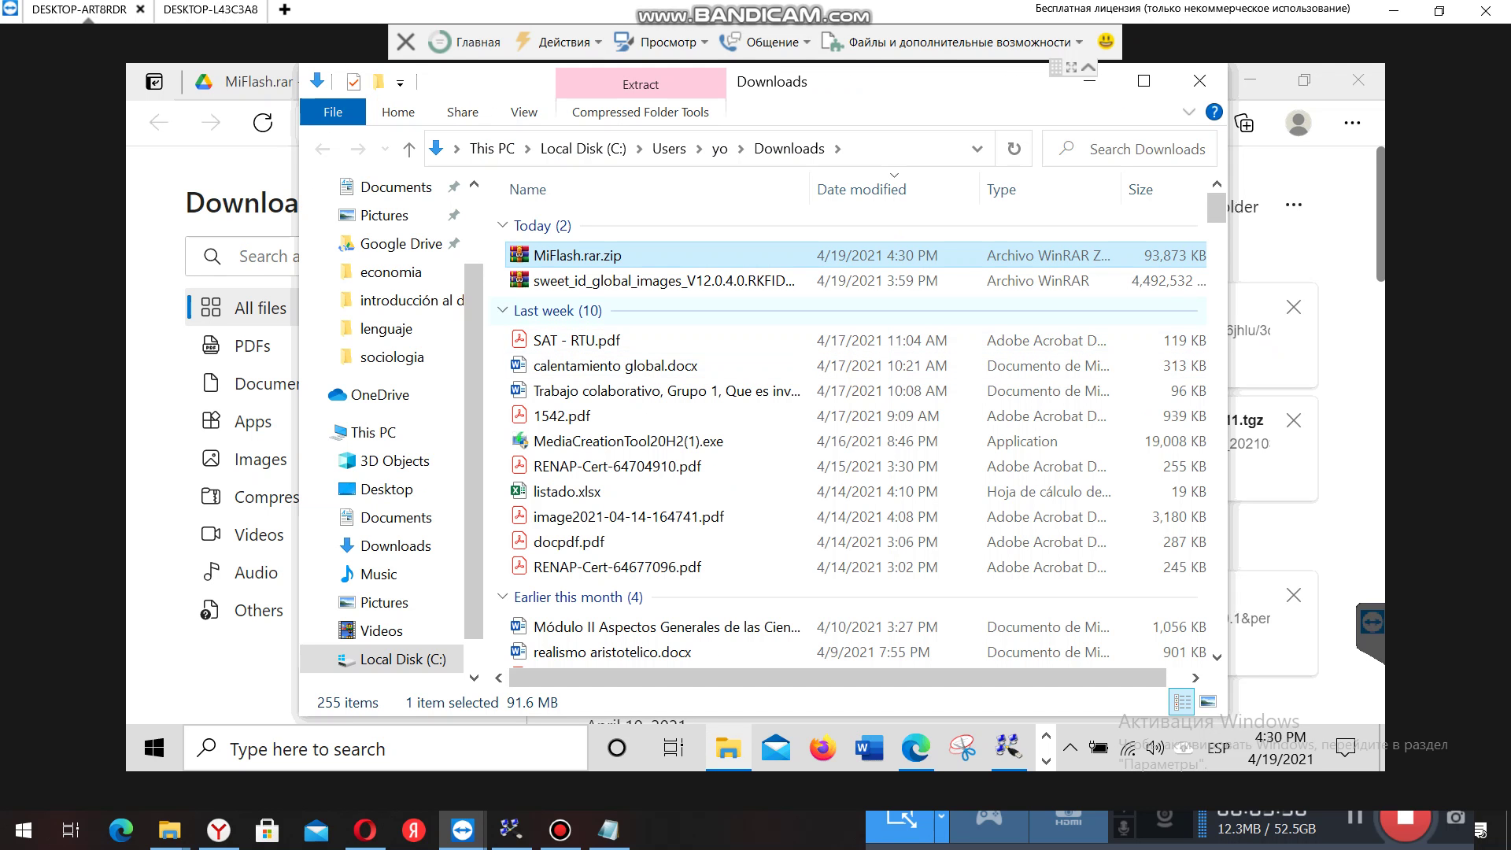
{"action": "right_click", "coordinate": [600, 255]}
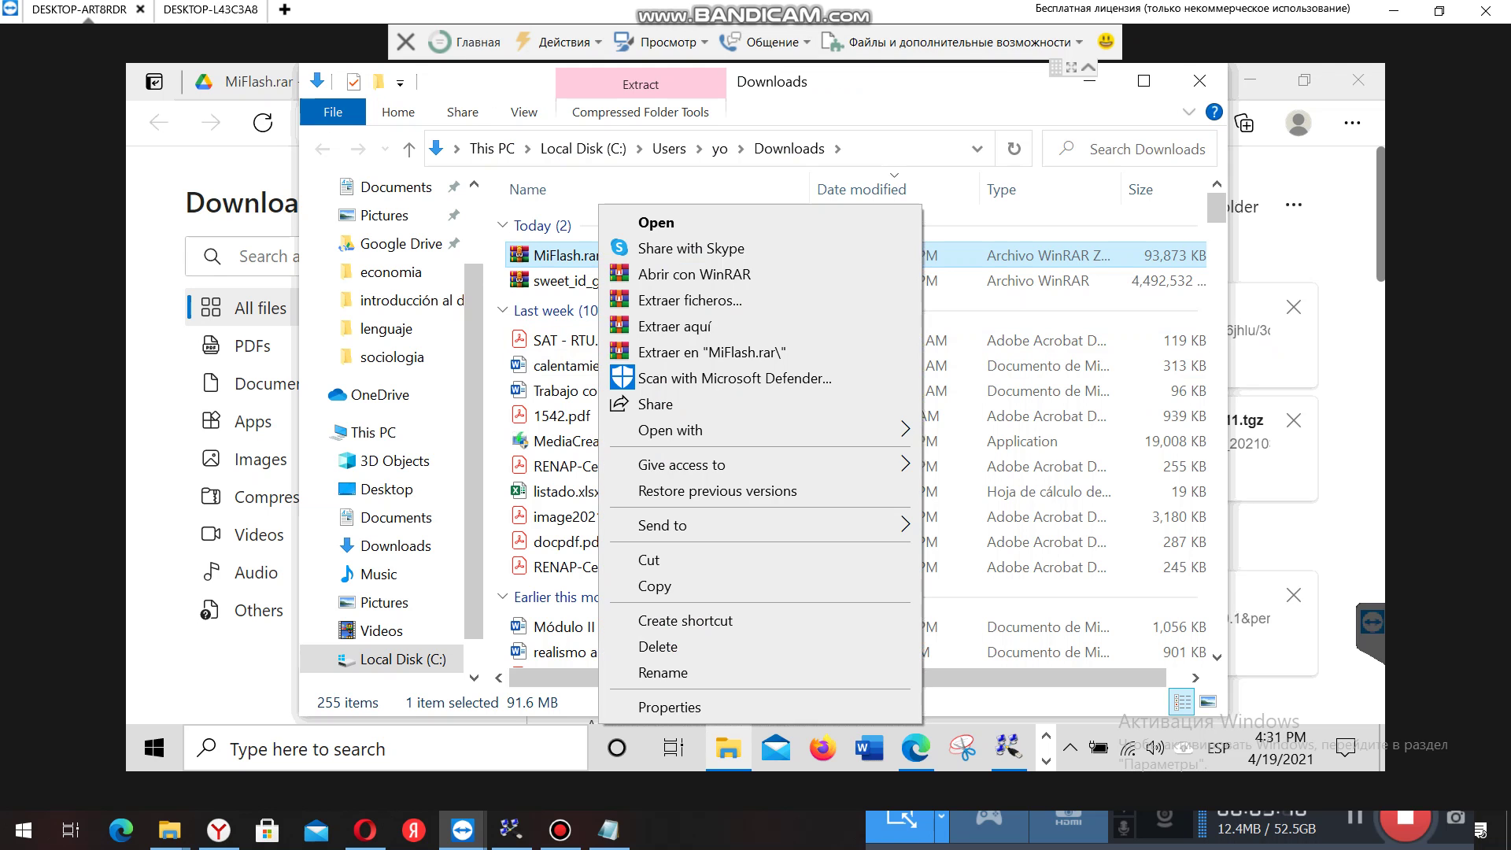
{"action": "left_click", "coordinate": [649, 560]}
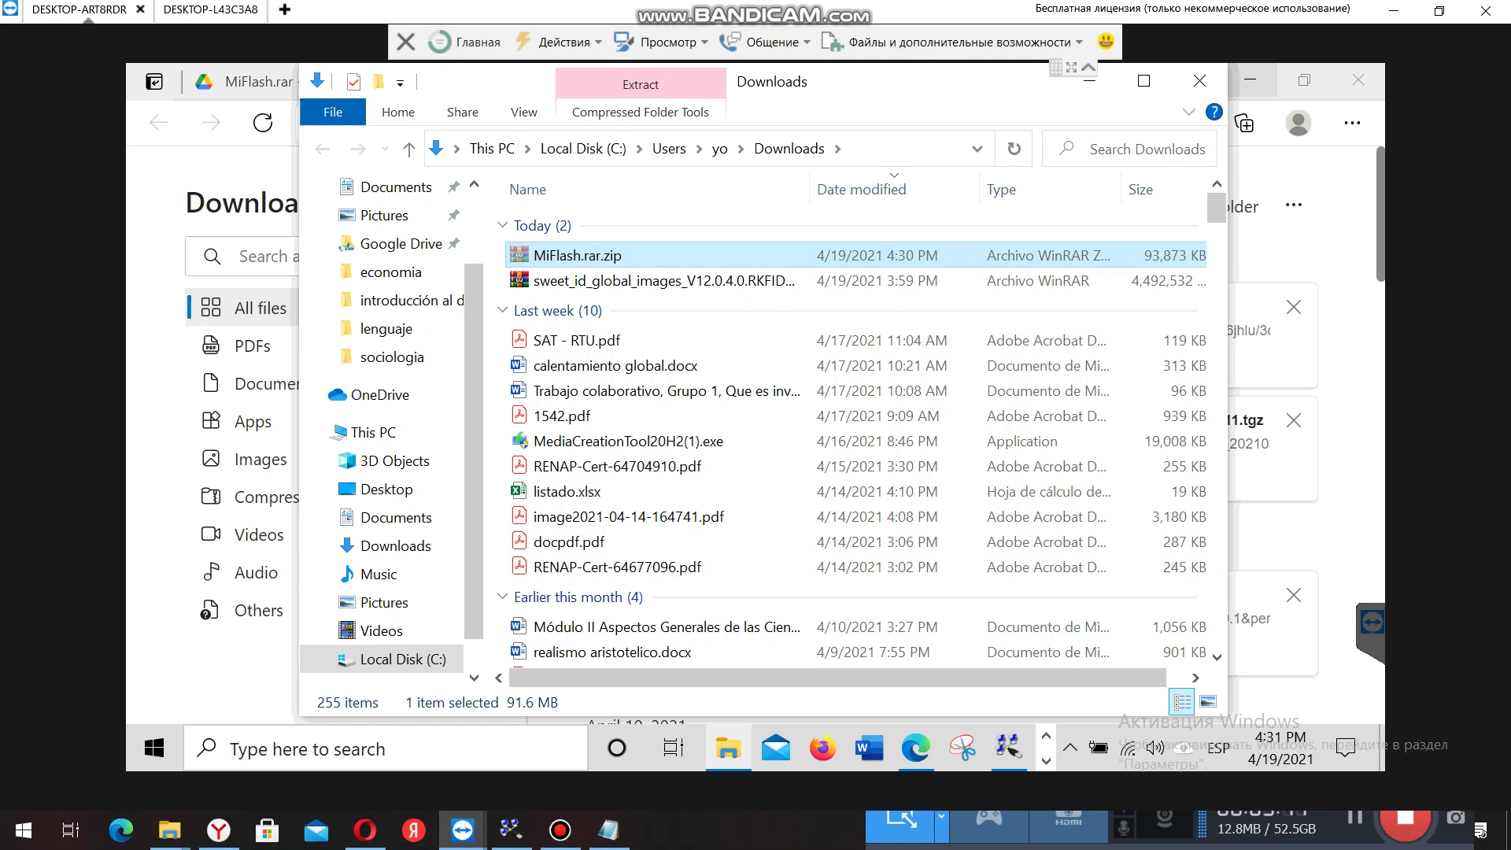
{"action": "left_click", "coordinate": [1250, 79]}
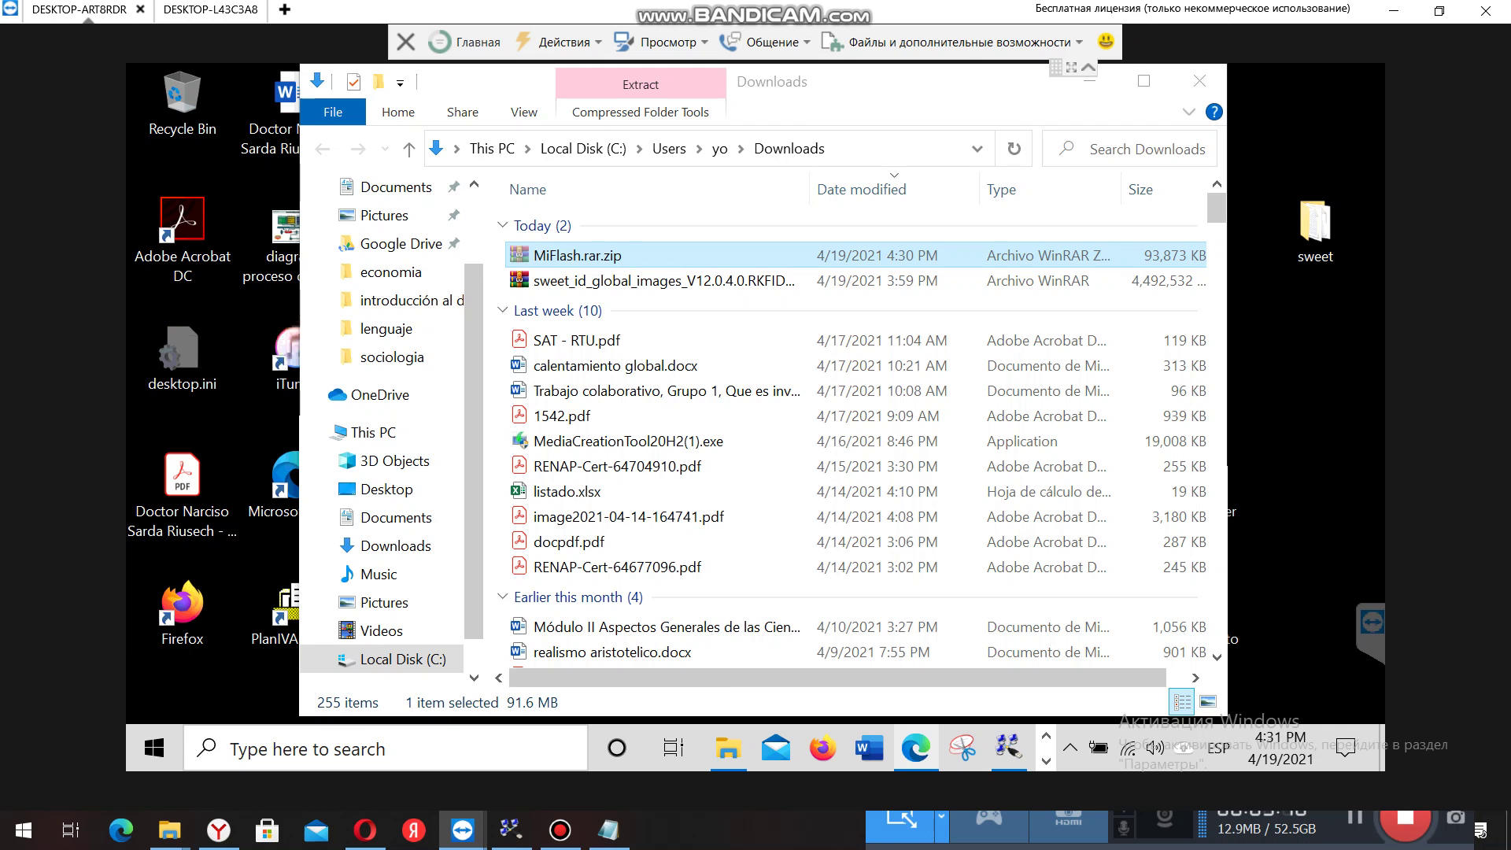
{"action": "key", "text": "super+d"}
{"action": "right_click", "coordinate": [1128, 344]}
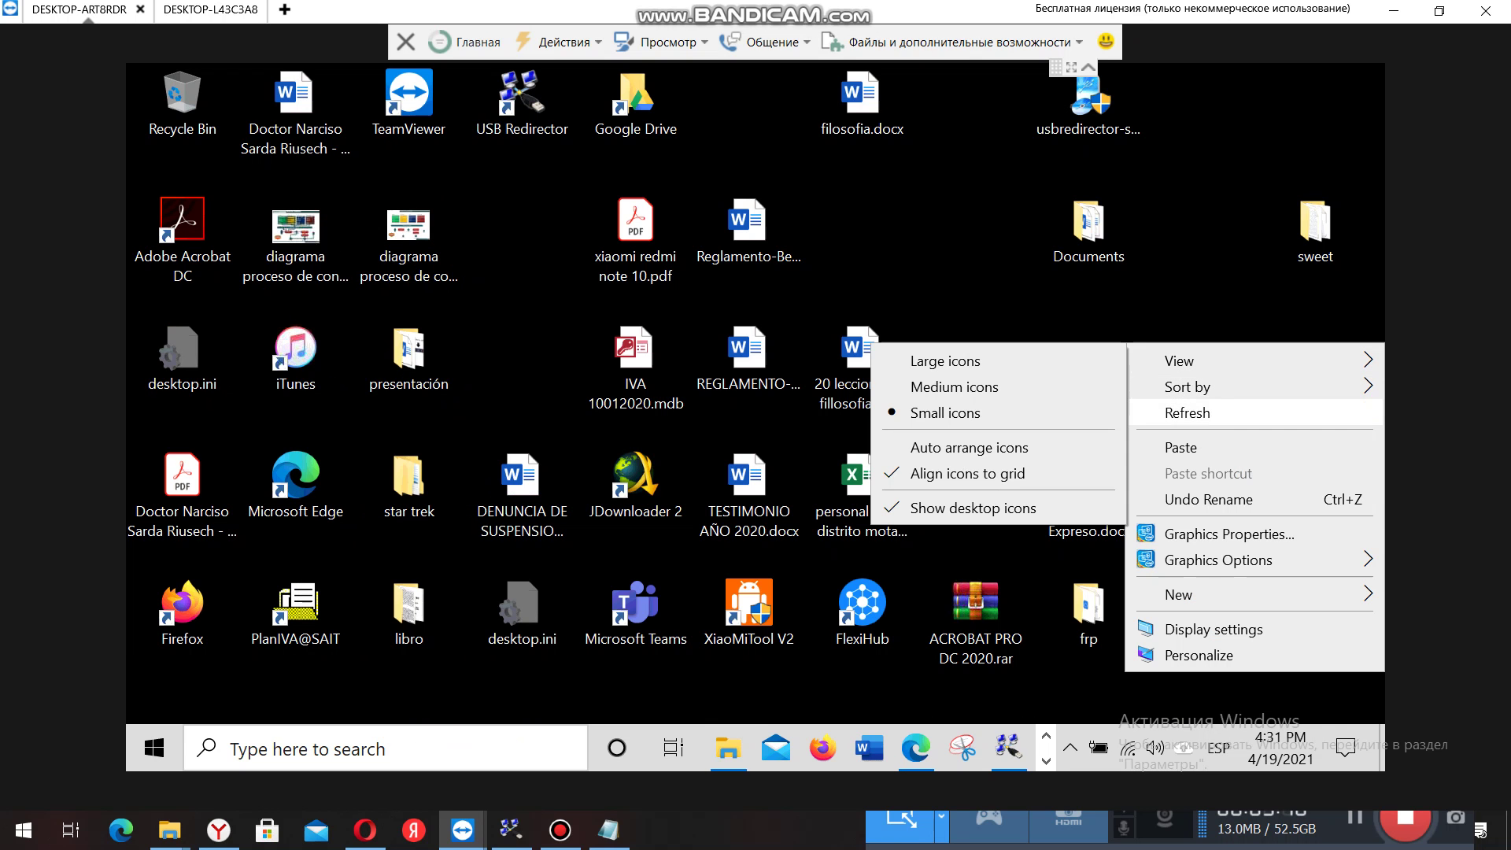
{"action": "left_click", "coordinate": [1181, 447]}
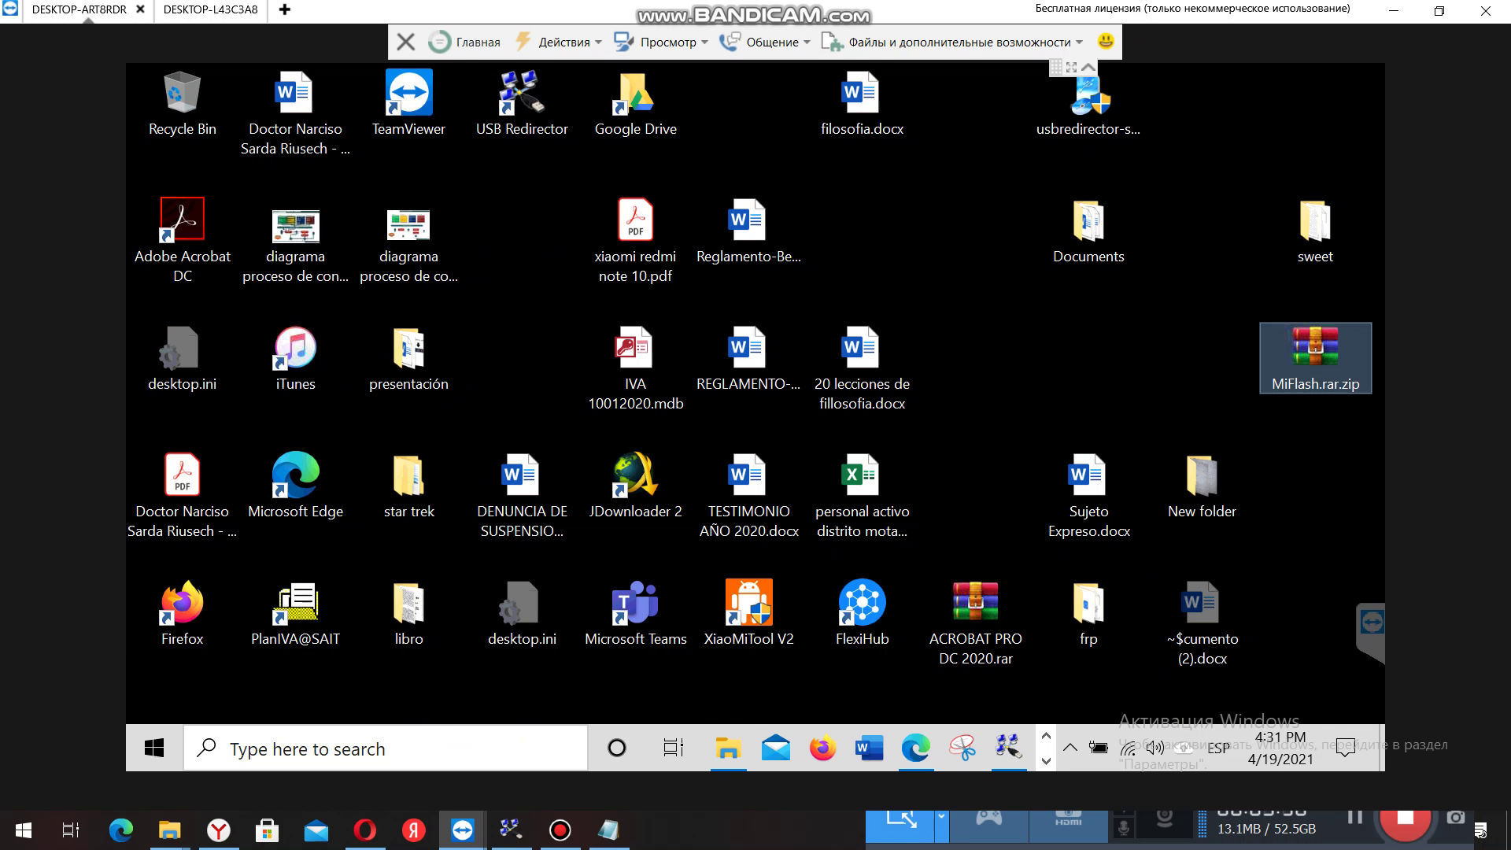
Extract MiFlash.rar.zip with WinRAR into a MiFlash.rar folder on the remote desktop.
{"action": "left_click", "coordinate": [1228, 823]}
{"action": "left_click_drag", "start_coordinate": [1194, 779], "coordinate": [968, 777]}
{"action": "right_click", "coordinate": [1316, 354]}
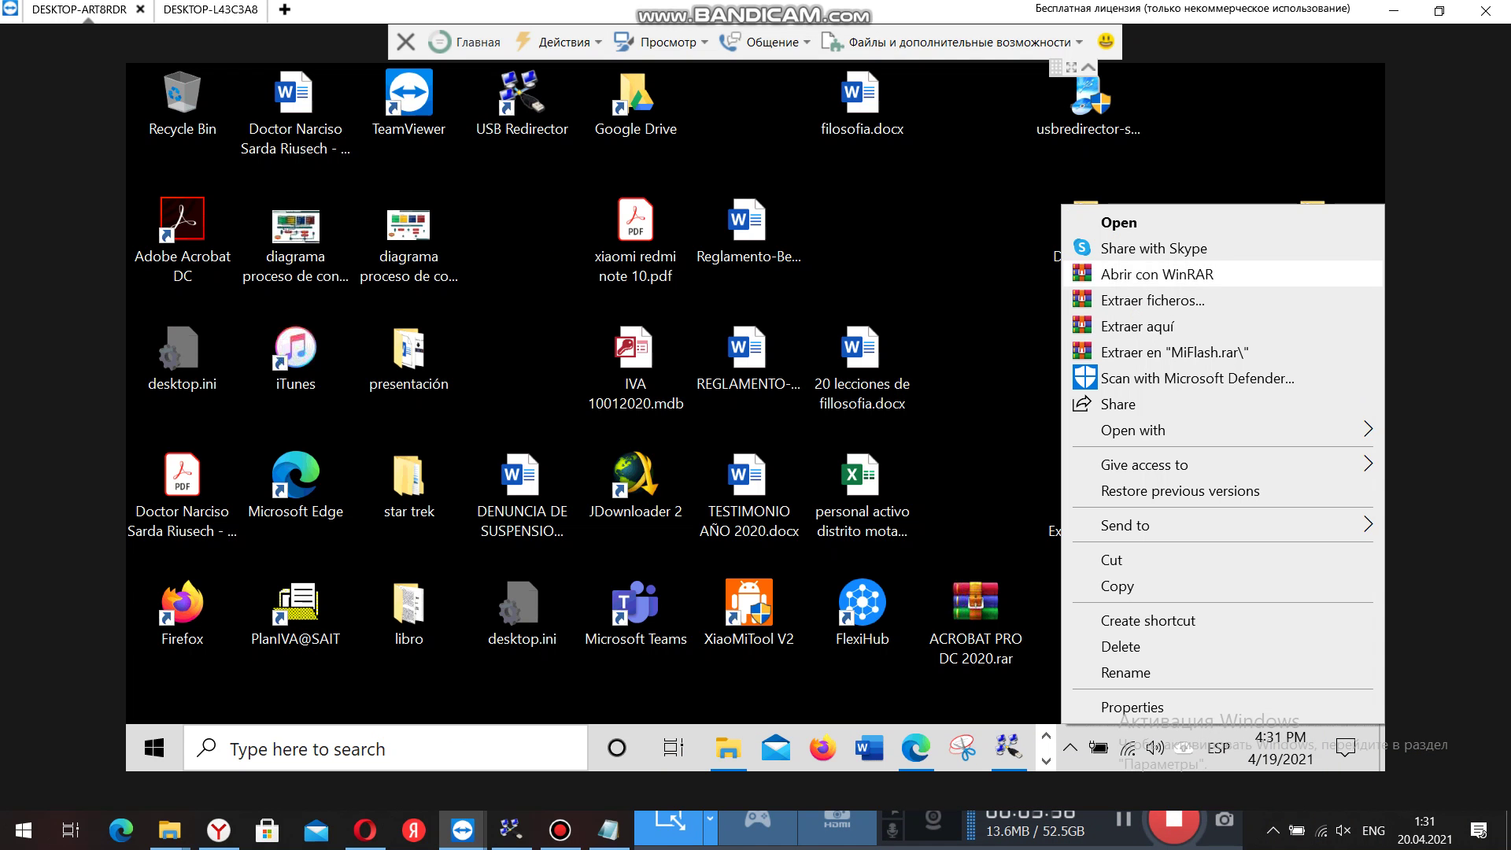
{"action": "left_click", "coordinate": [1153, 300]}
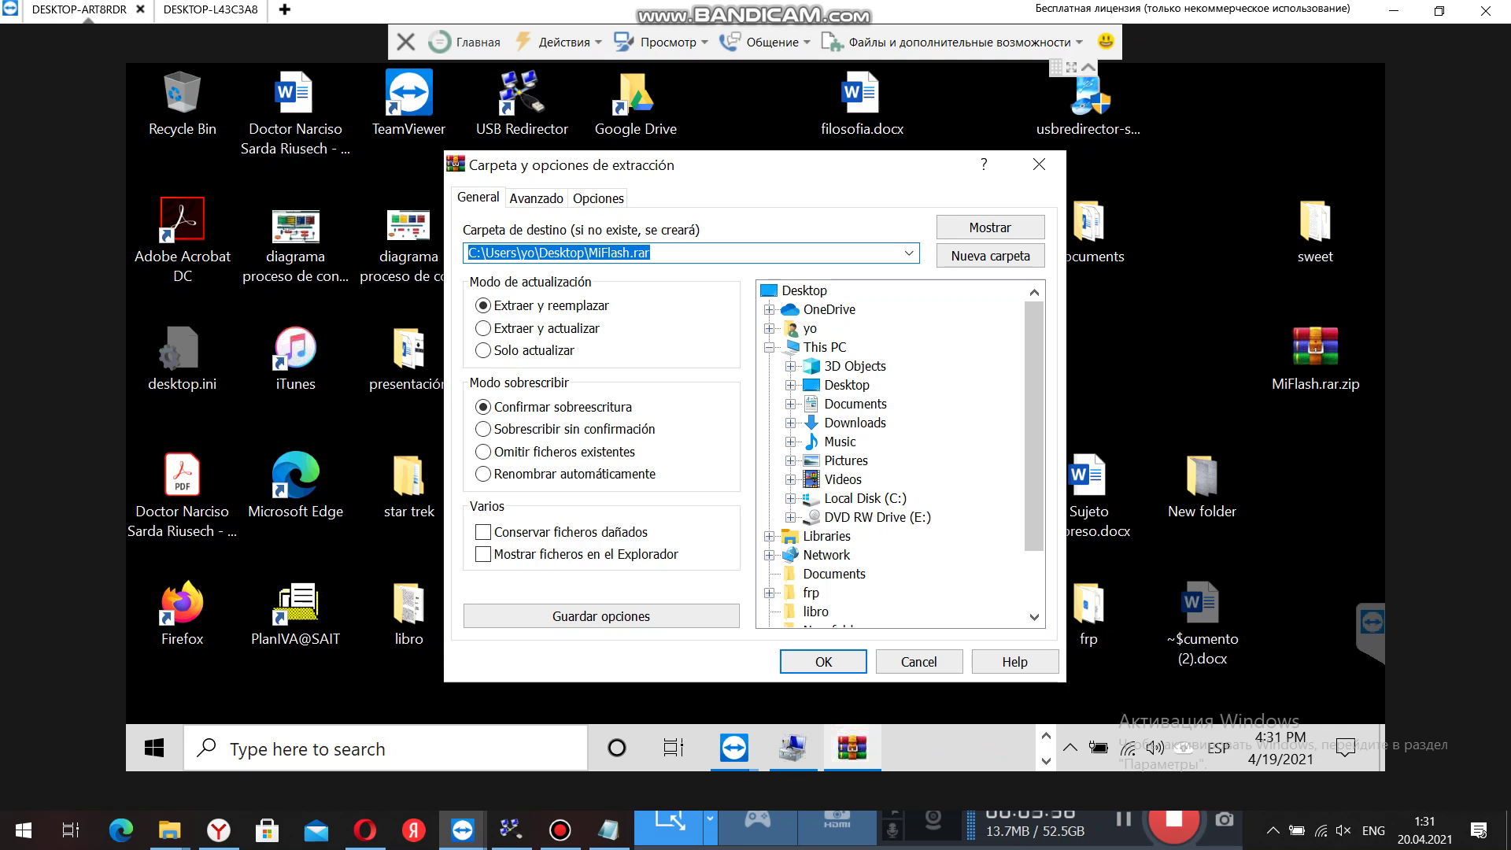
{"action": "left_click", "coordinate": [822, 662]}
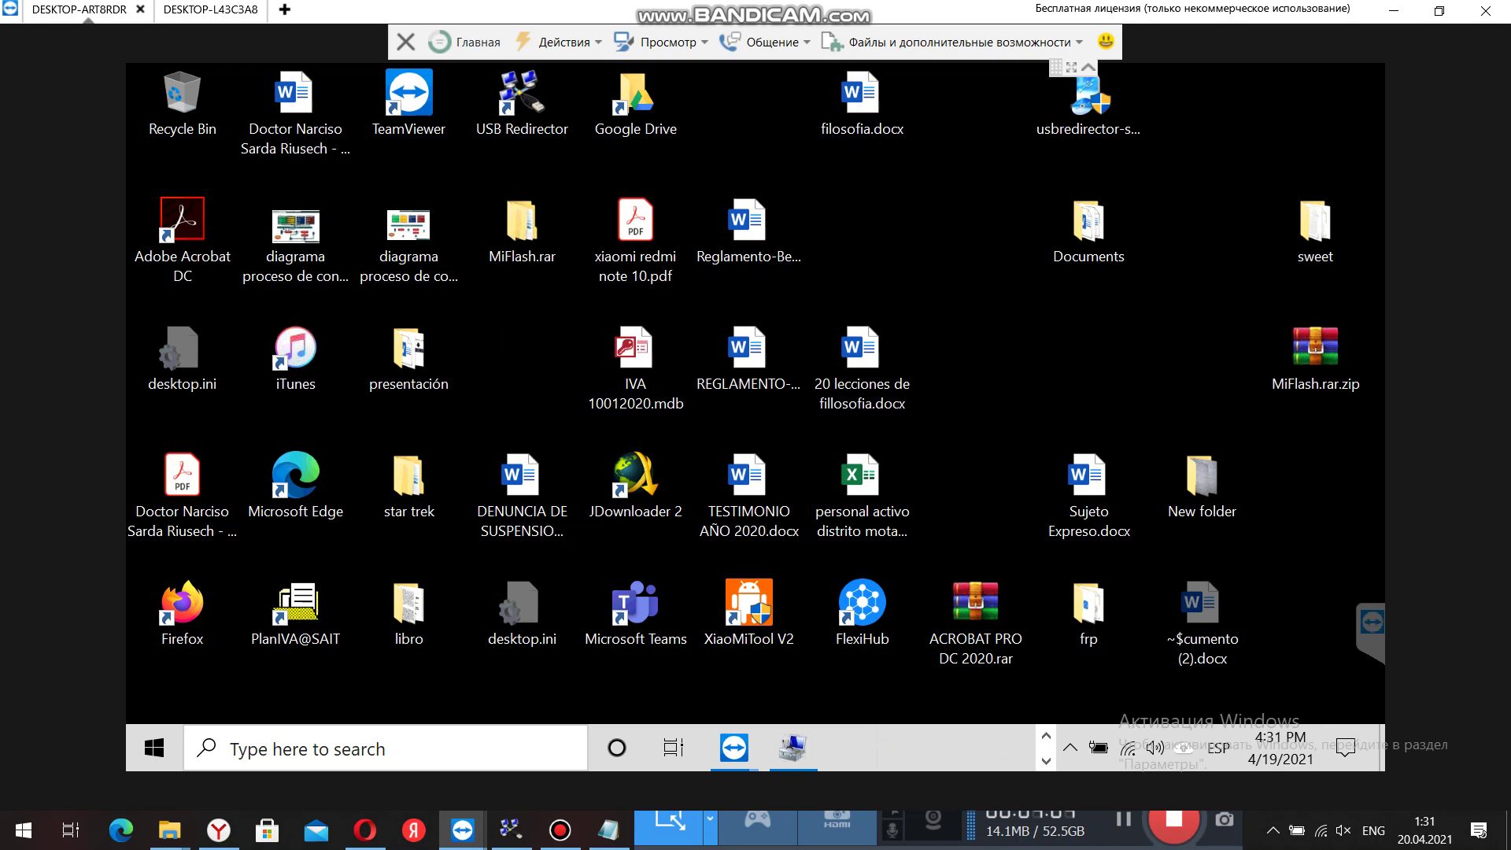
Launch XiaoMiFlash.exe from the MiFlash_1212 folder inside the extracted MiFlash.rar folder, allowing it to make changes to the device.
{"action": "double_click", "coordinate": [522, 228]}
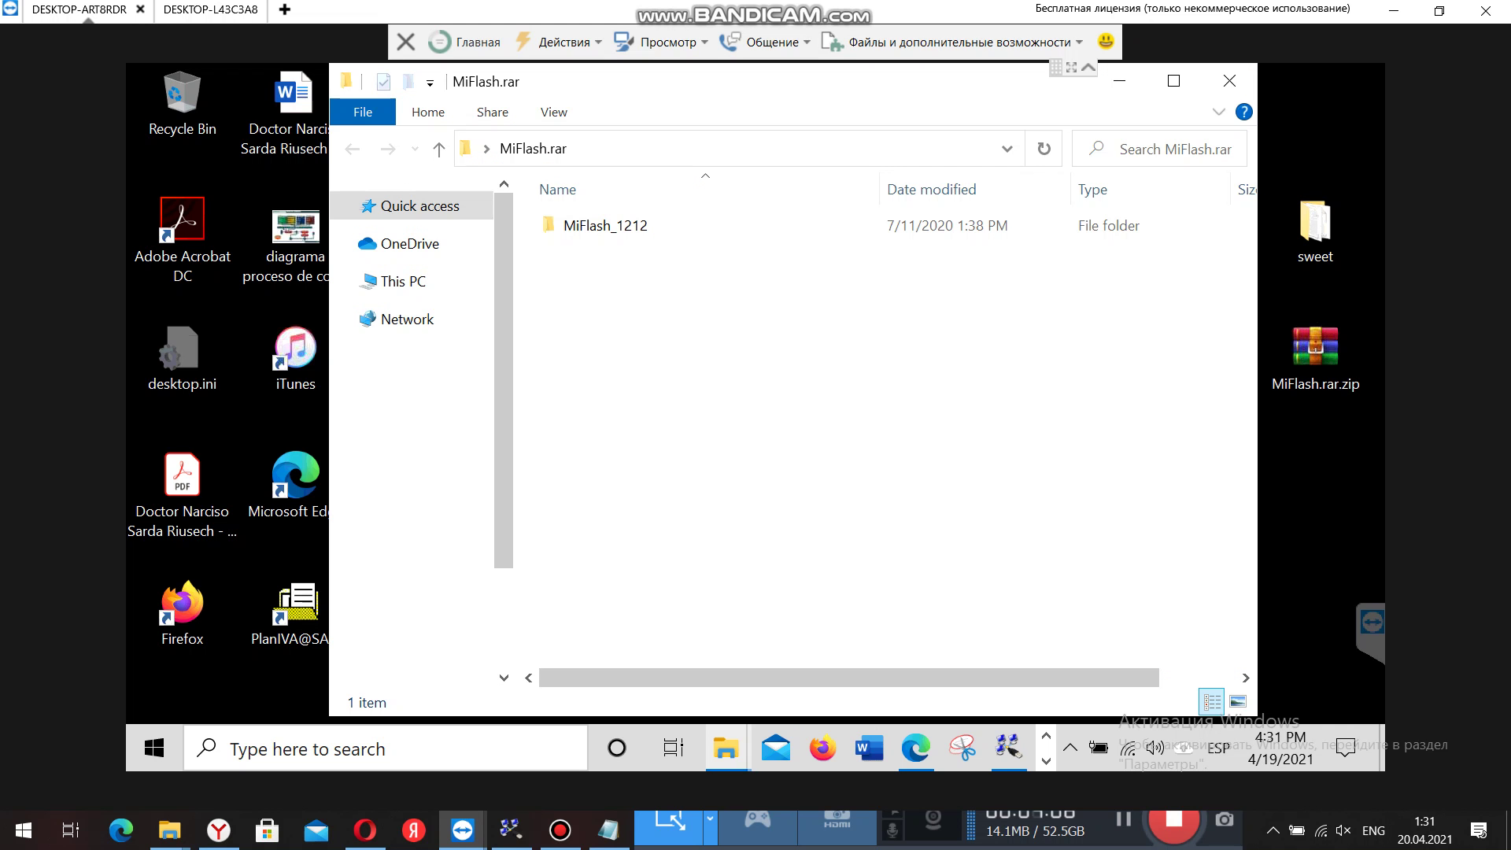
{"action": "left_click", "coordinate": [606, 226]}
{"action": "double_click", "coordinate": [607, 226]}
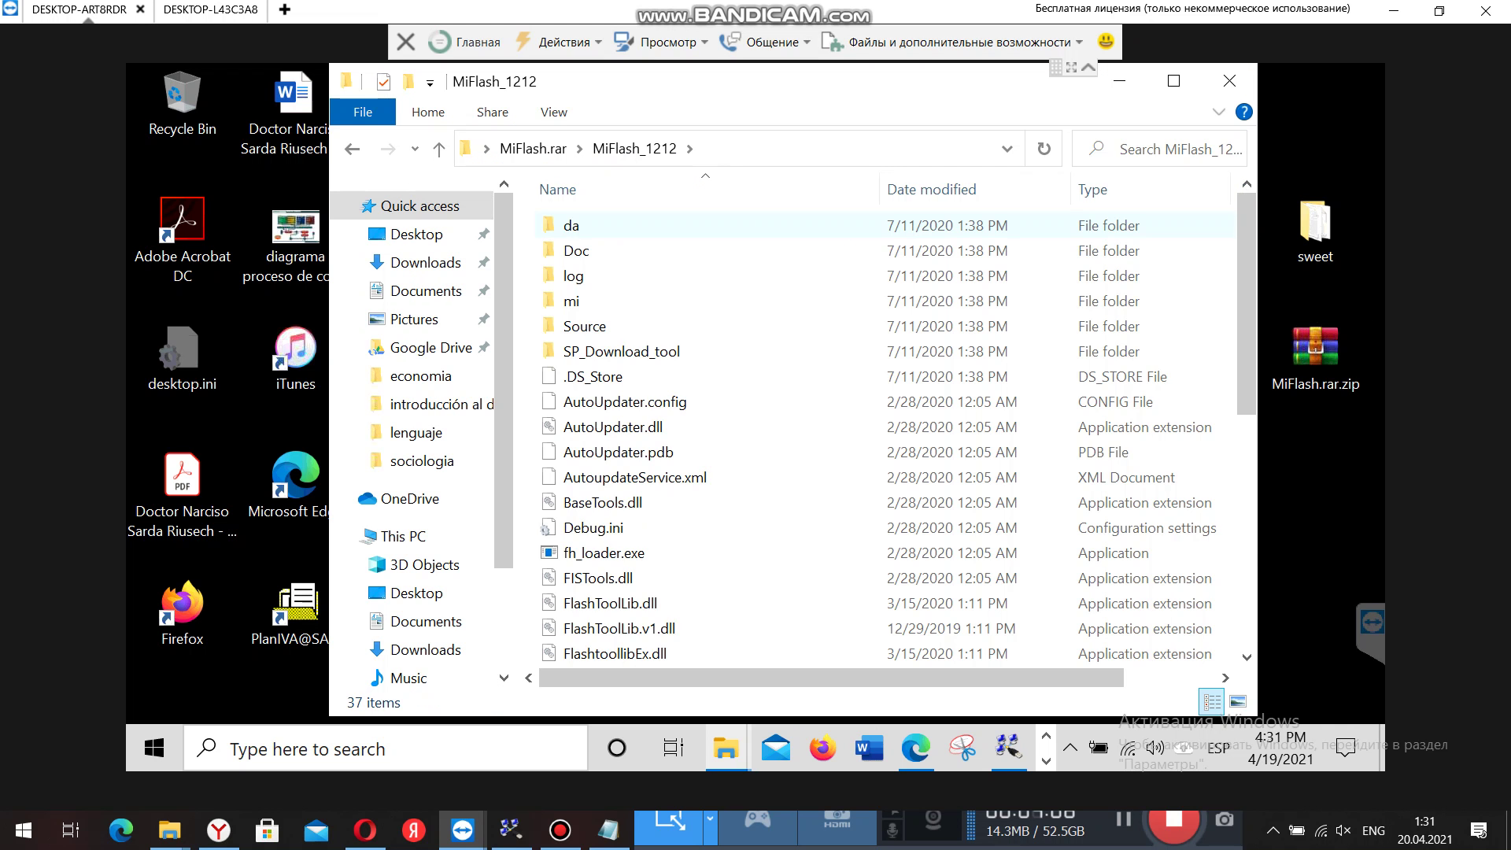
{"action": "scroll", "coordinate": [606, 378], "scroll_direction": "down", "scroll_amount": 6}
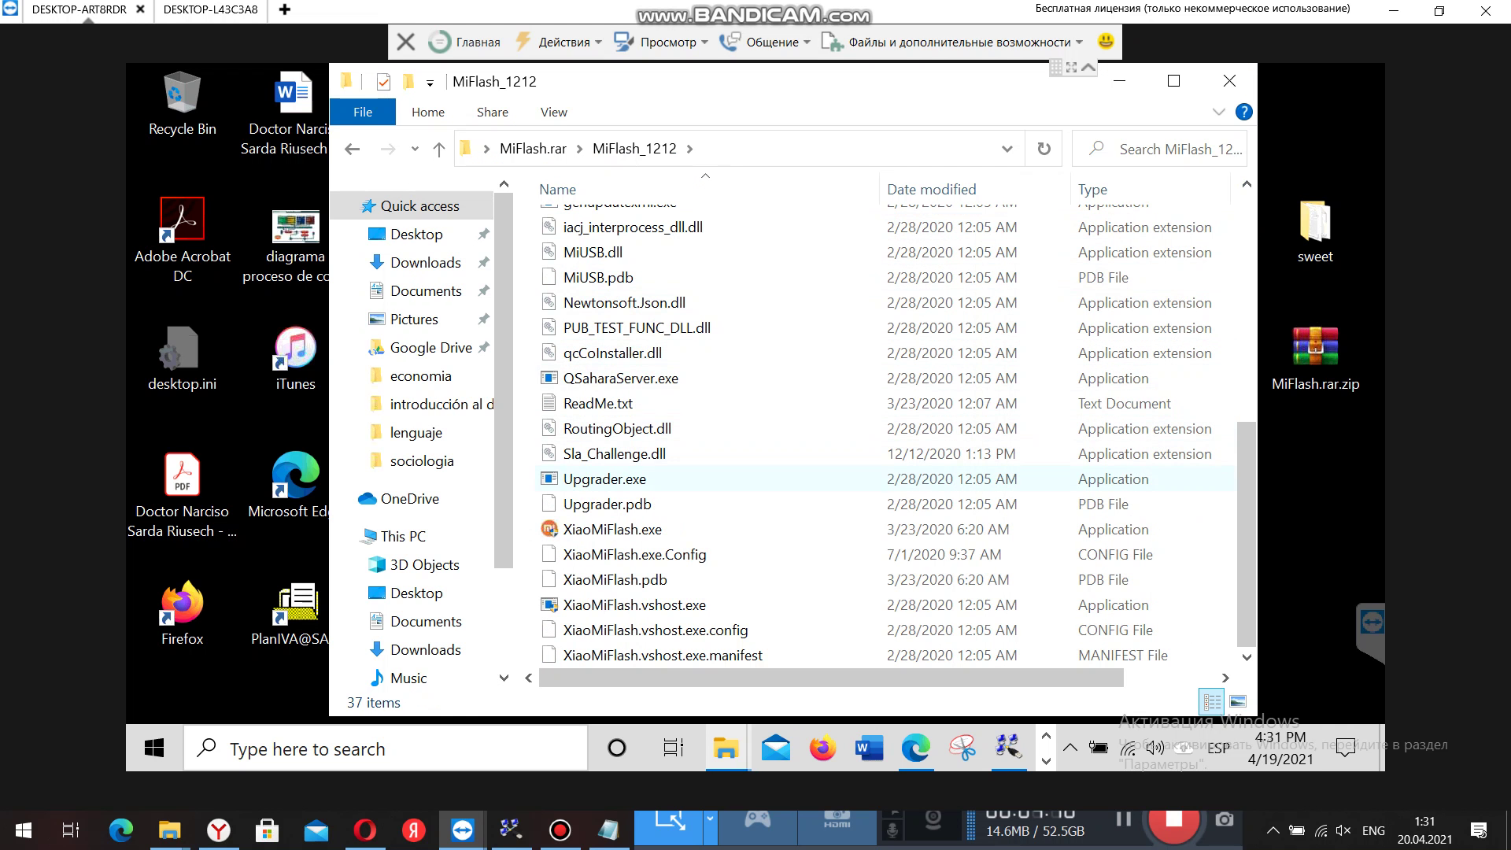
{"action": "left_click", "coordinate": [612, 528]}
{"action": "key", "text": "Return"}
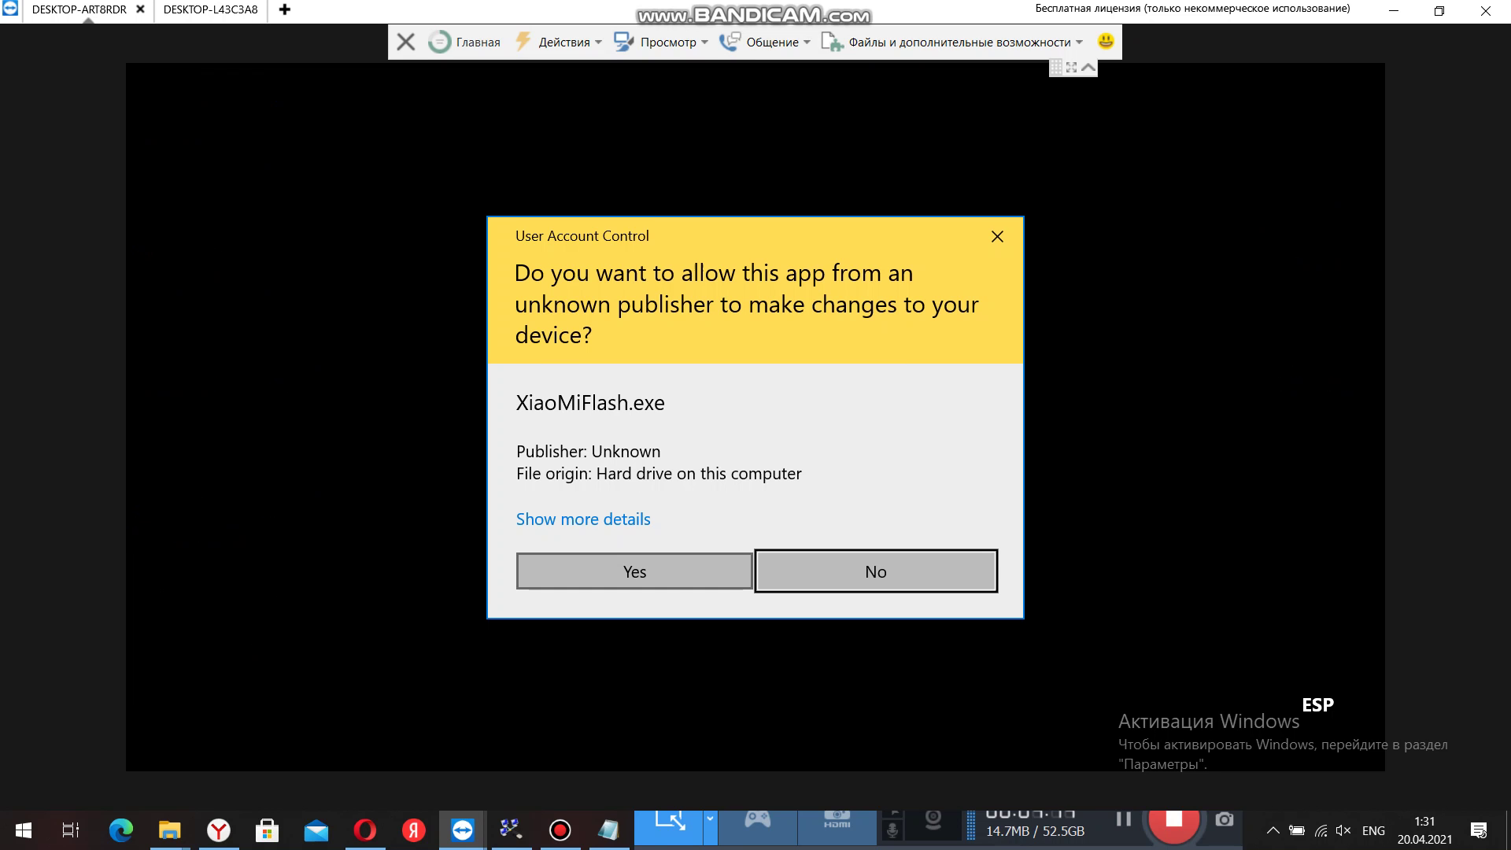
{"action": "left_click", "coordinate": [635, 572]}
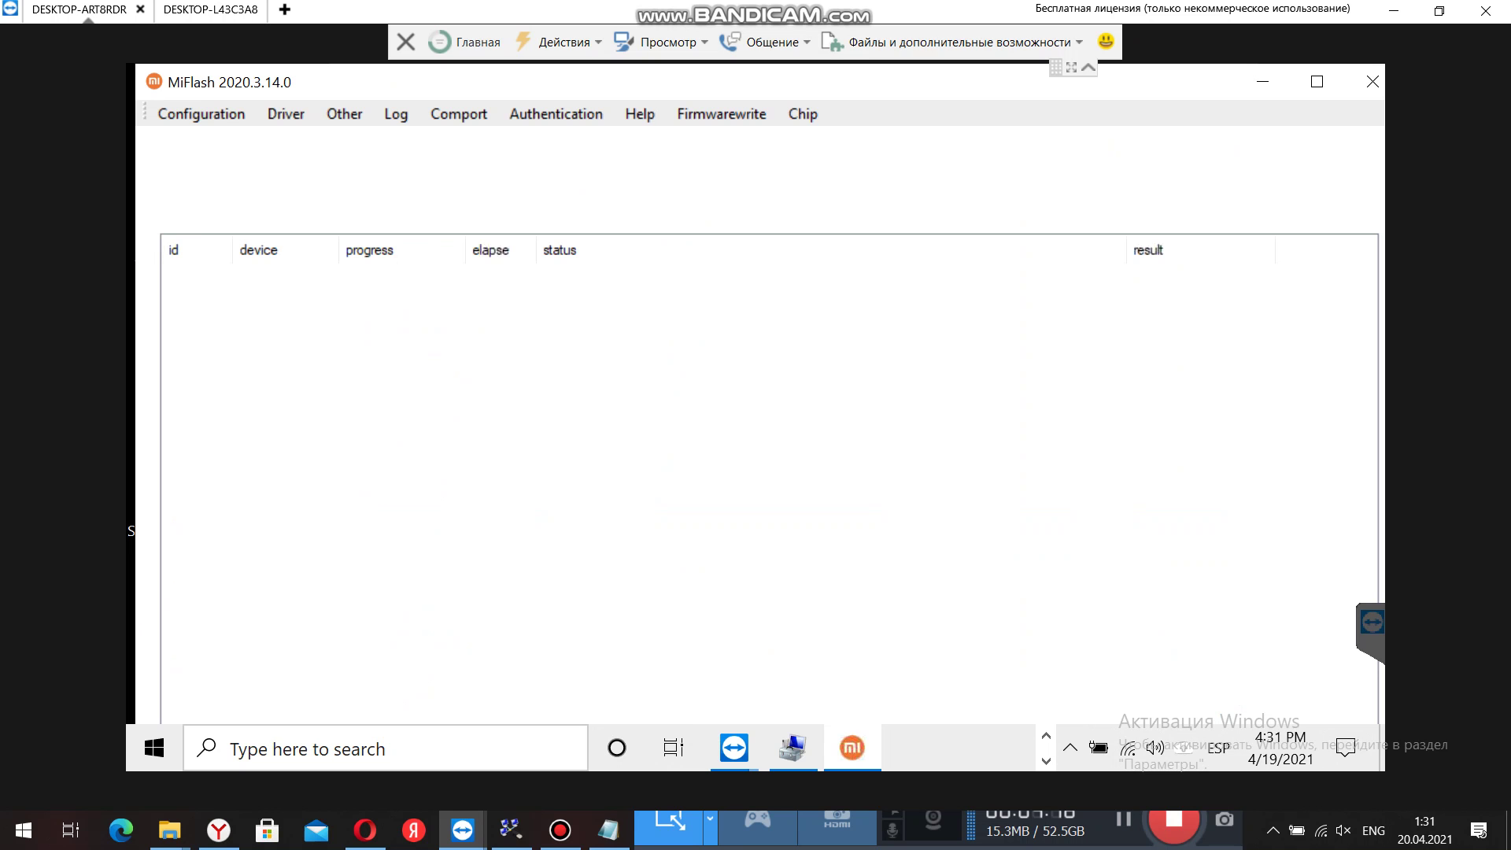
{"action": "left_click", "coordinate": [1316, 81]}
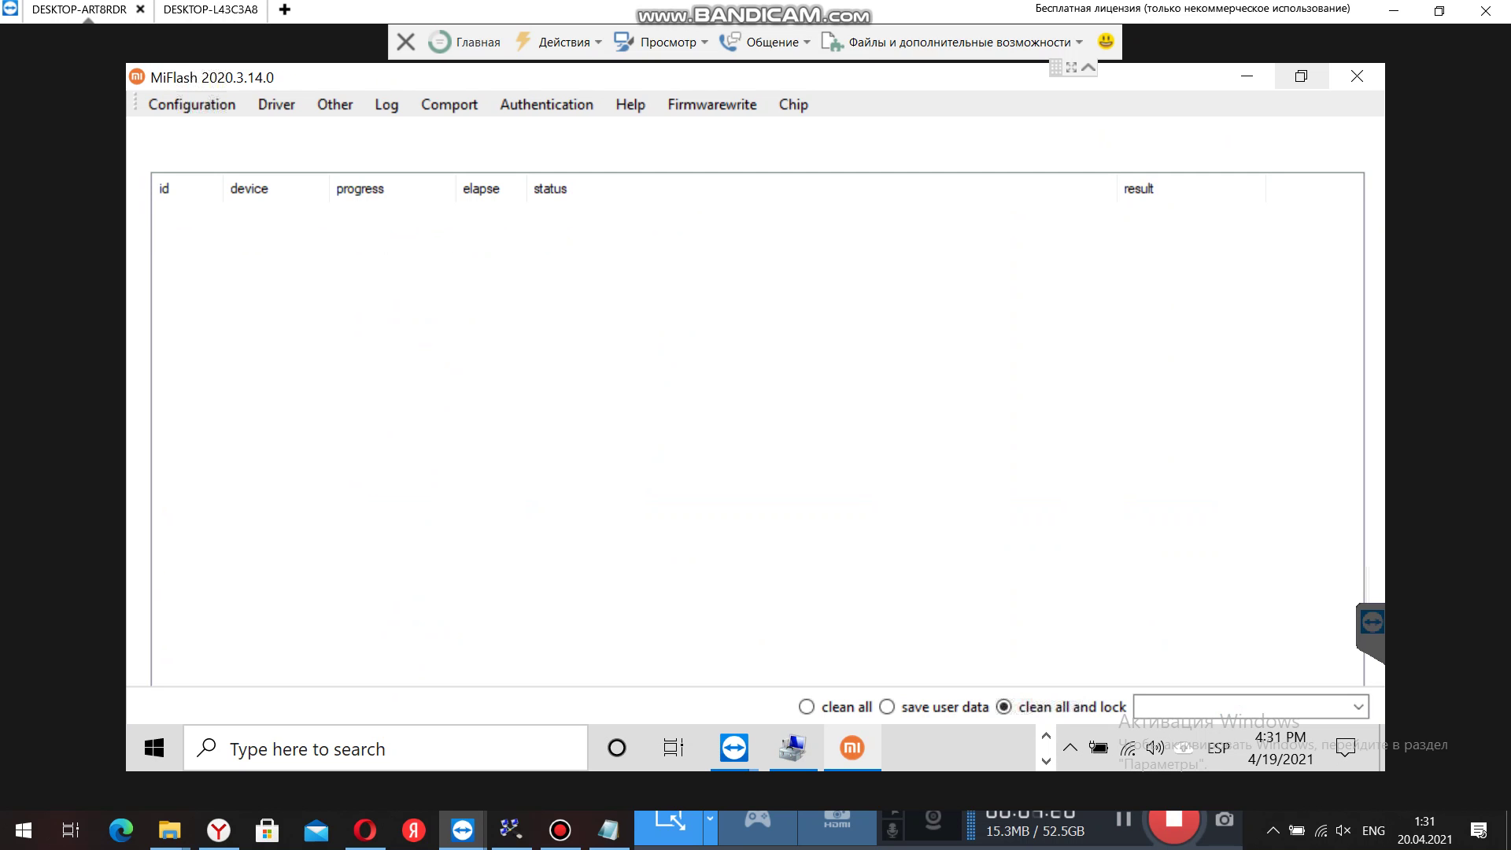
{"action": "left_click", "coordinate": [1301, 77]}
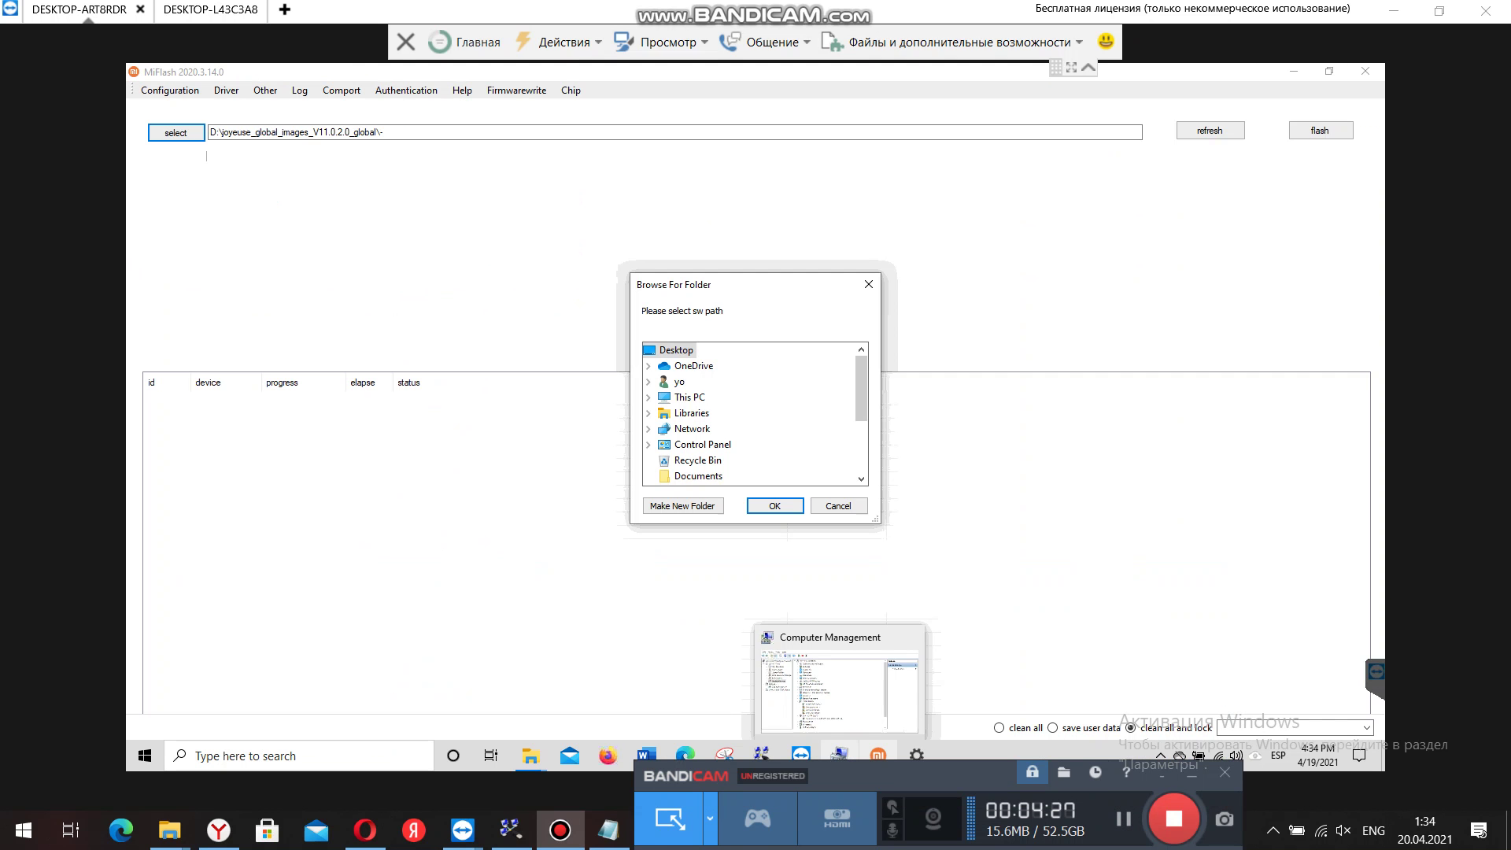
Choose the desktop's sweet folder as the firmware path in MiFlash.
{"action": "scroll", "coordinate": [754, 413], "scroll_direction": "down", "scroll_amount": 3}
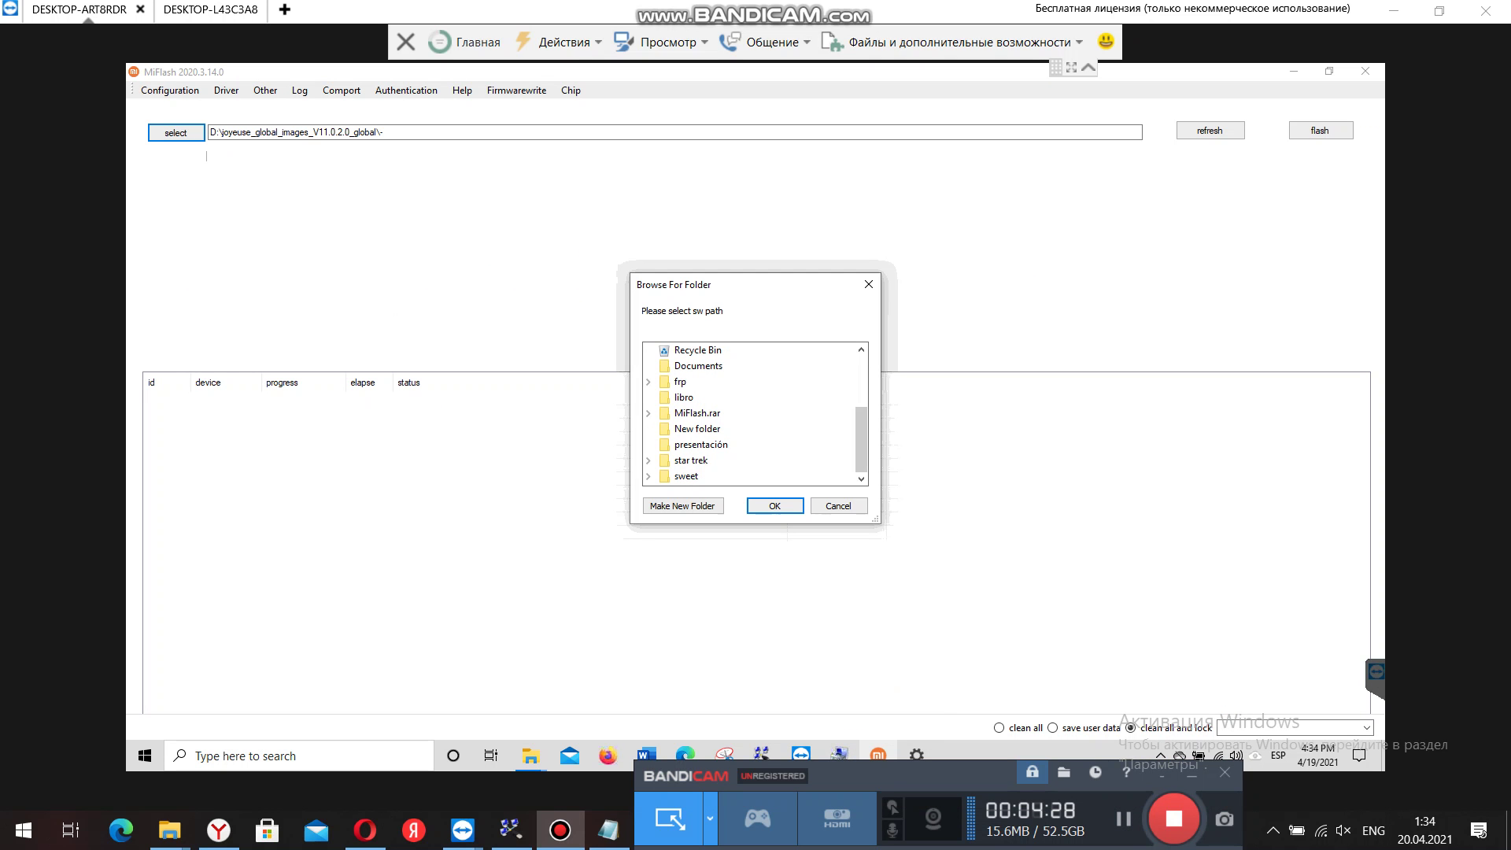
{"action": "left_click", "coordinate": [686, 476]}
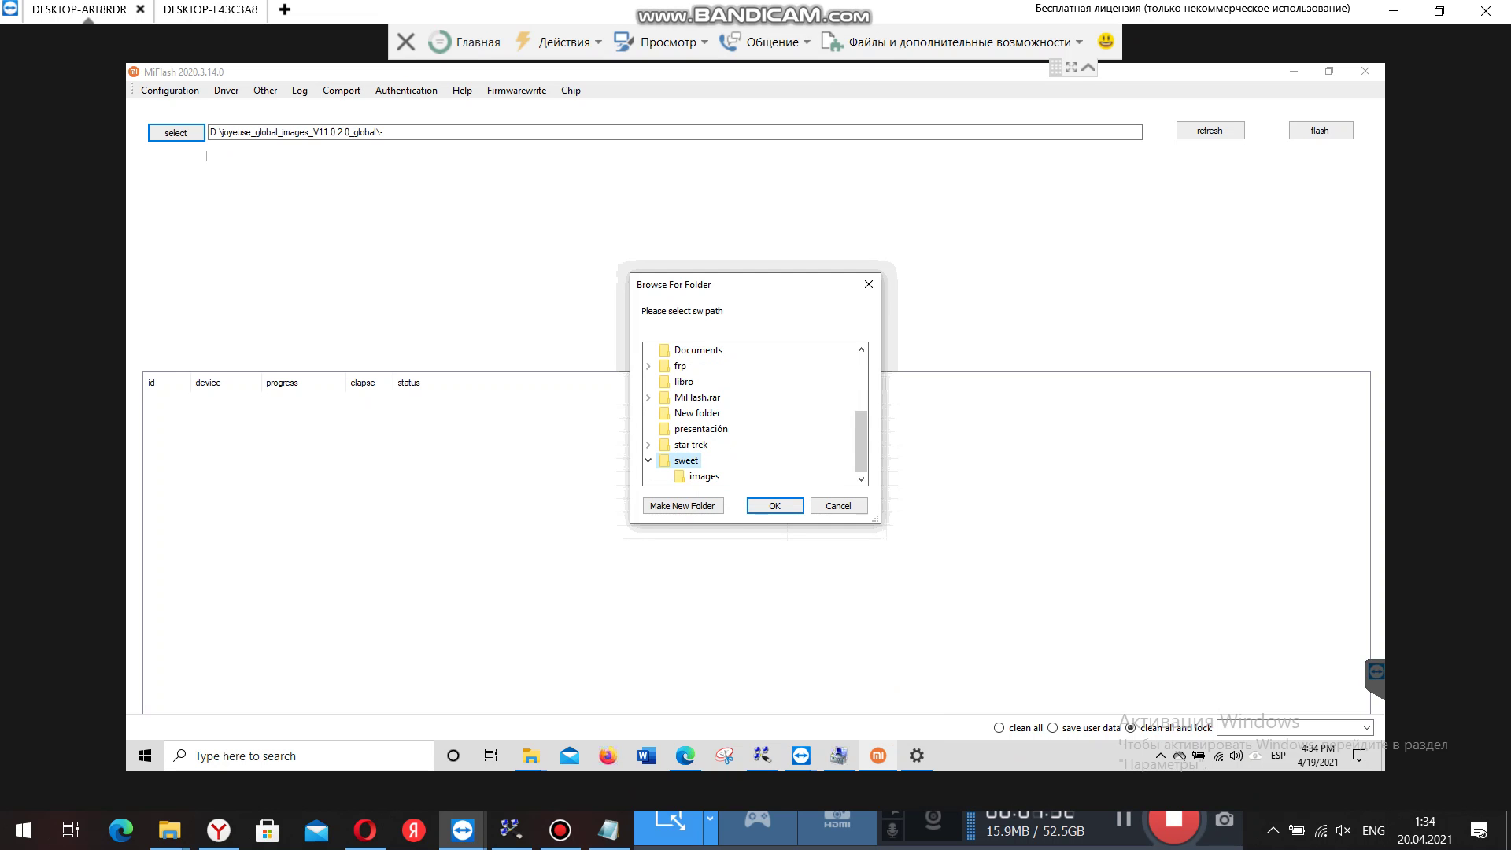
{"action": "key", "text": "Return"}
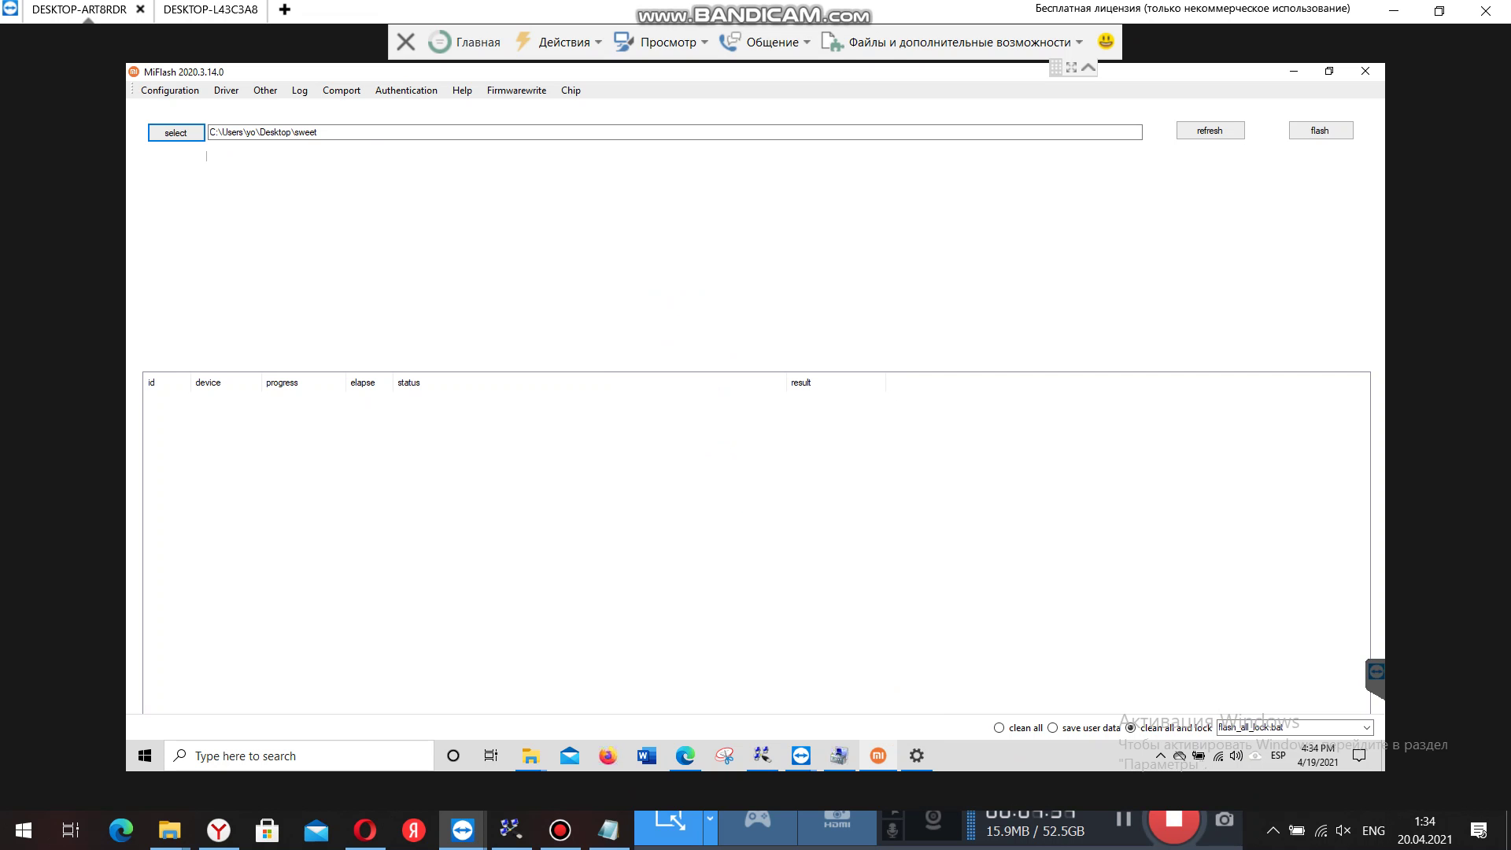
Flash the refreshed COM10 device with the clean all option and submit the filled-in Xiaomi Auth Tool authorization.
{"action": "left_click", "coordinate": [999, 727]}
{"action": "left_click", "coordinate": [1210, 130]}
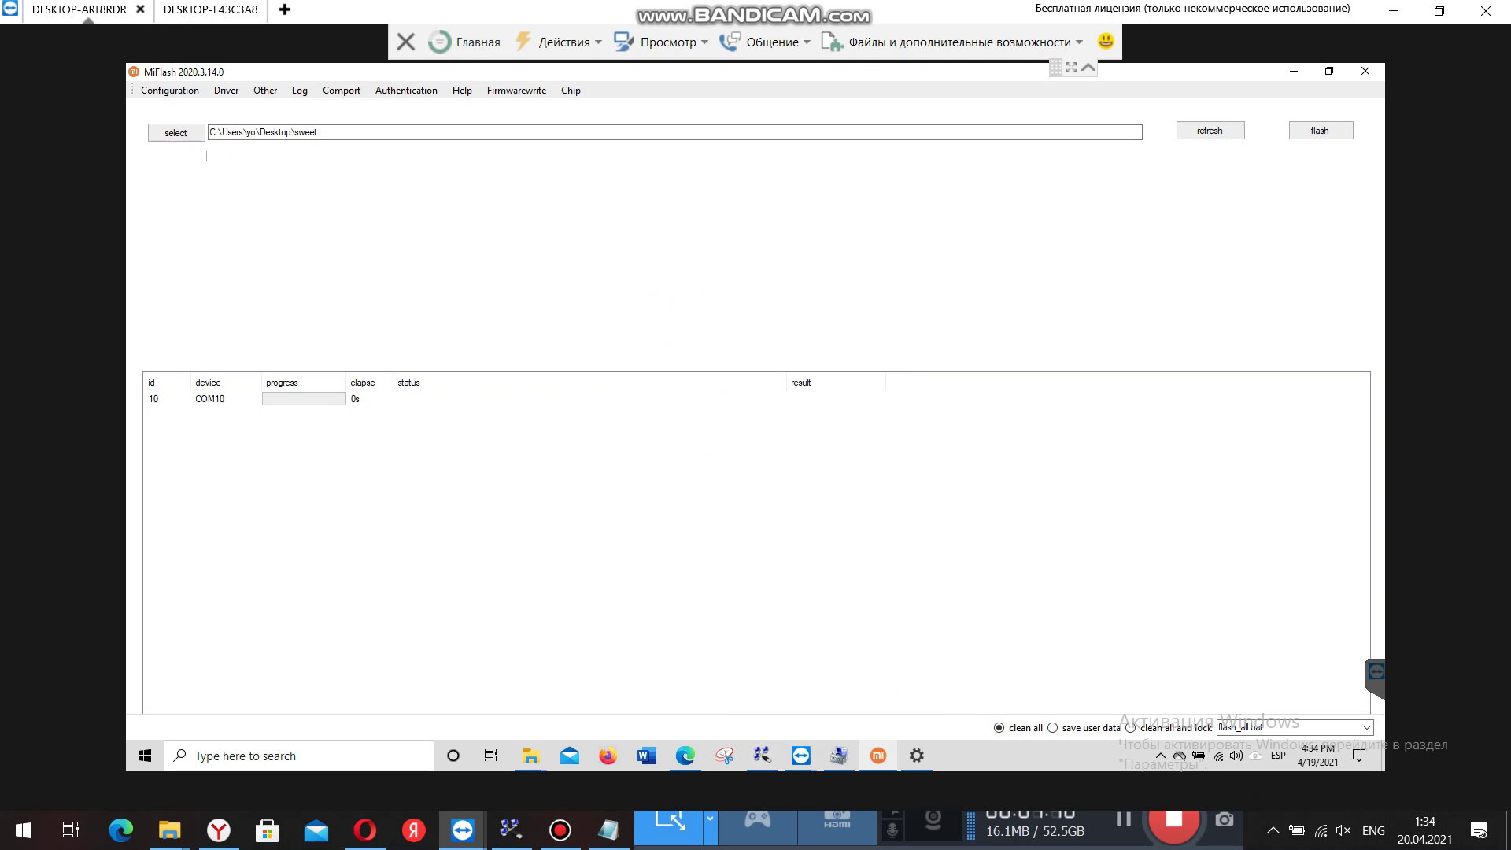
{"action": "left_click", "coordinate": [1321, 130]}
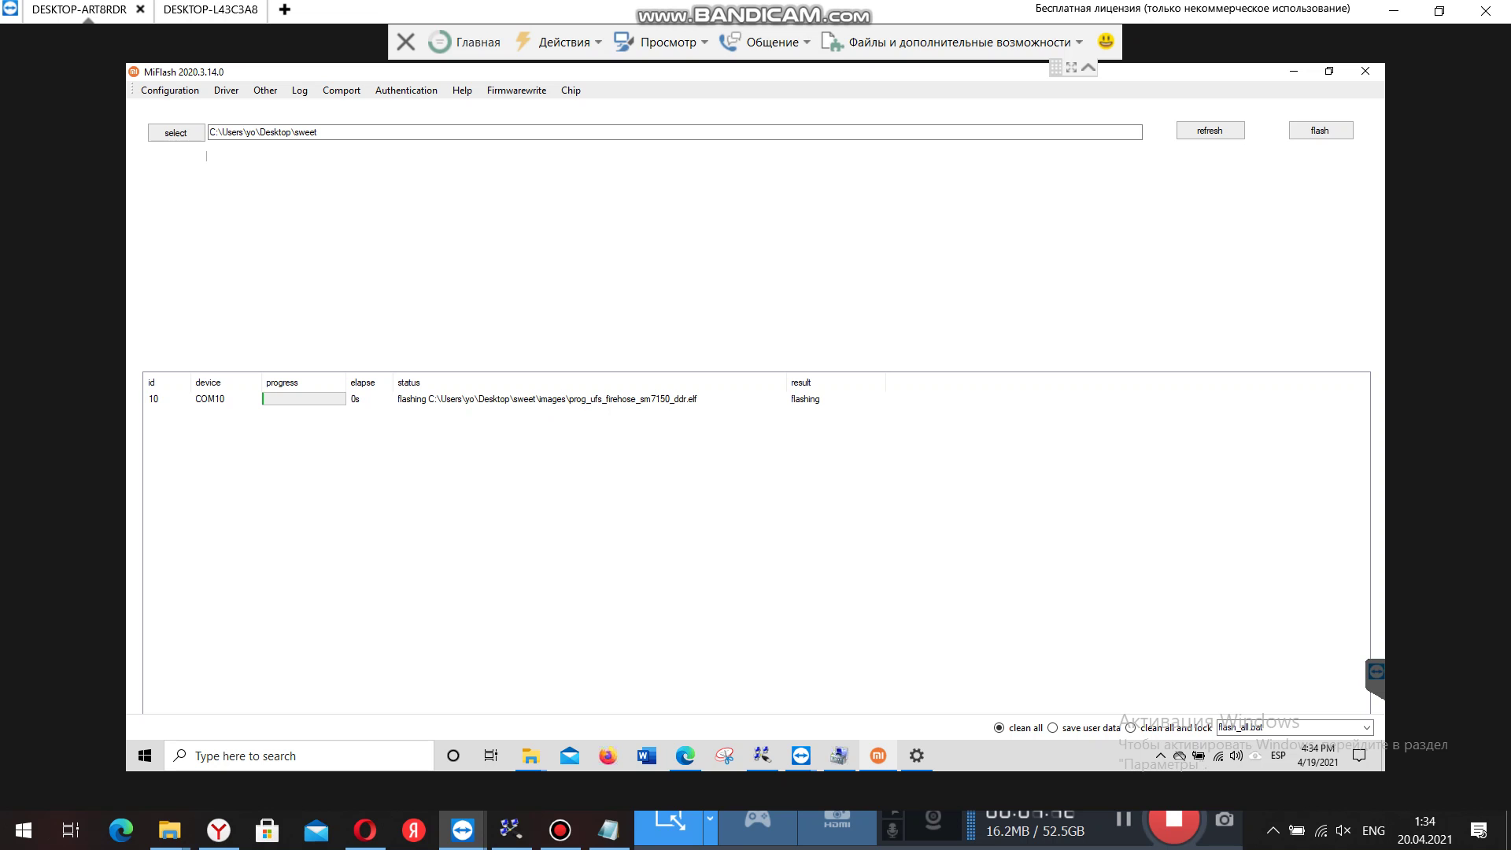
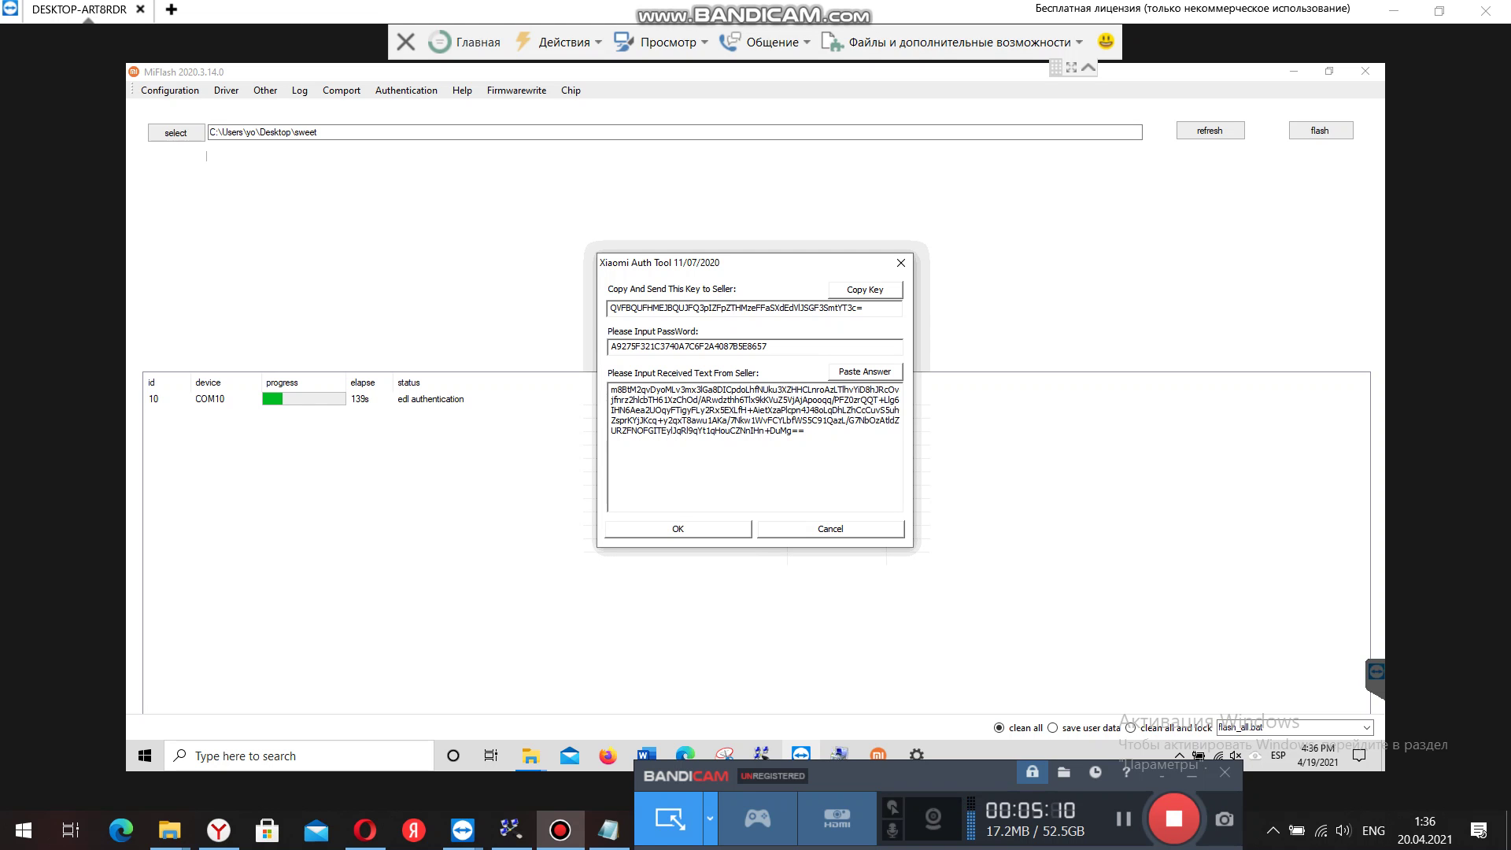
{"action": "key", "text": "Return"}
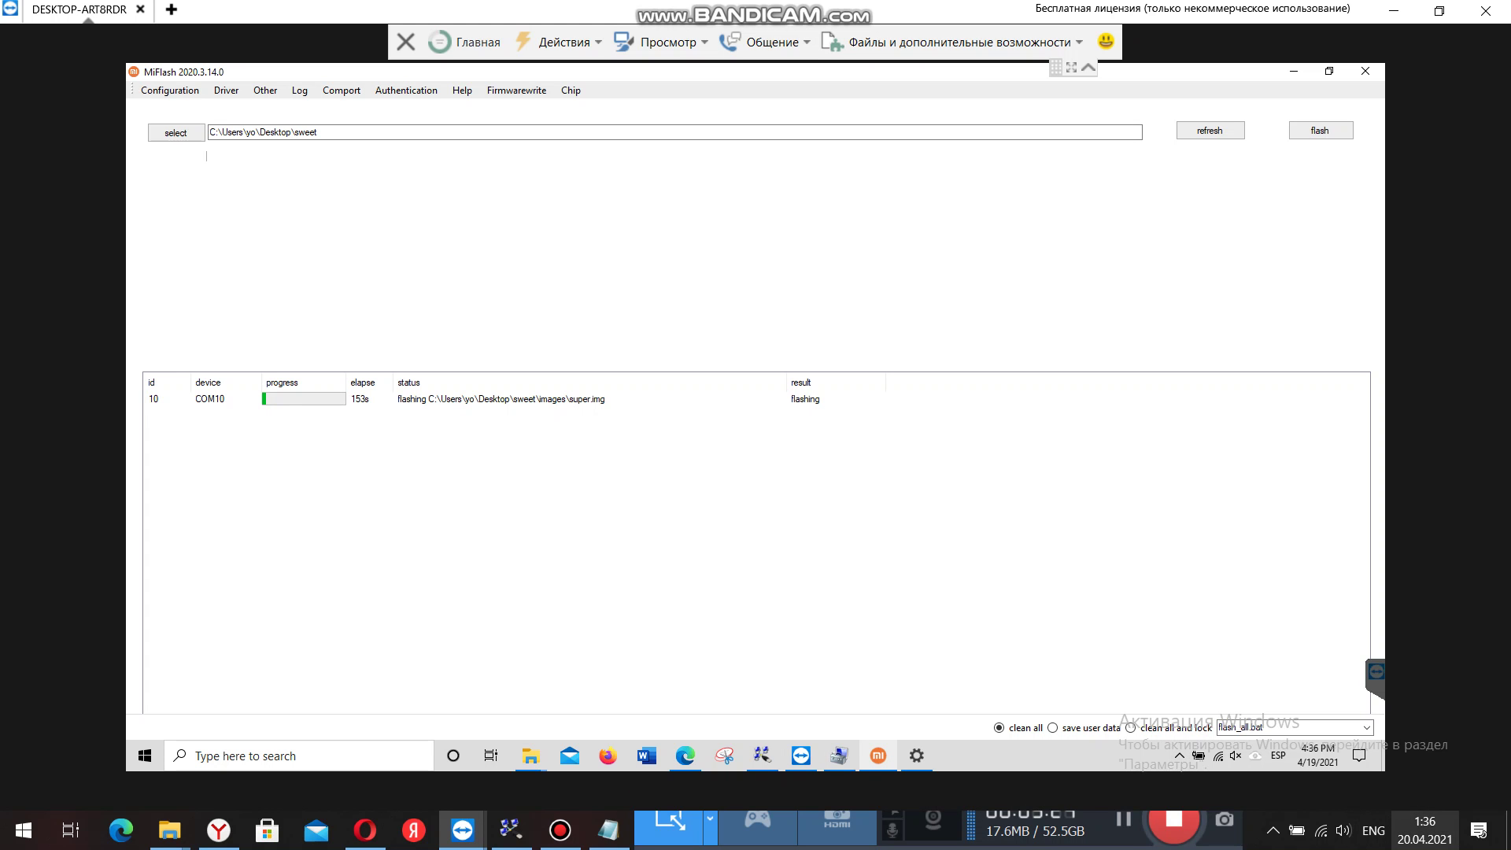
Check the local computer's current time in the clock and calendar view while flashing runs, and close the view.
{"action": "left_click", "coordinate": [1425, 830]}
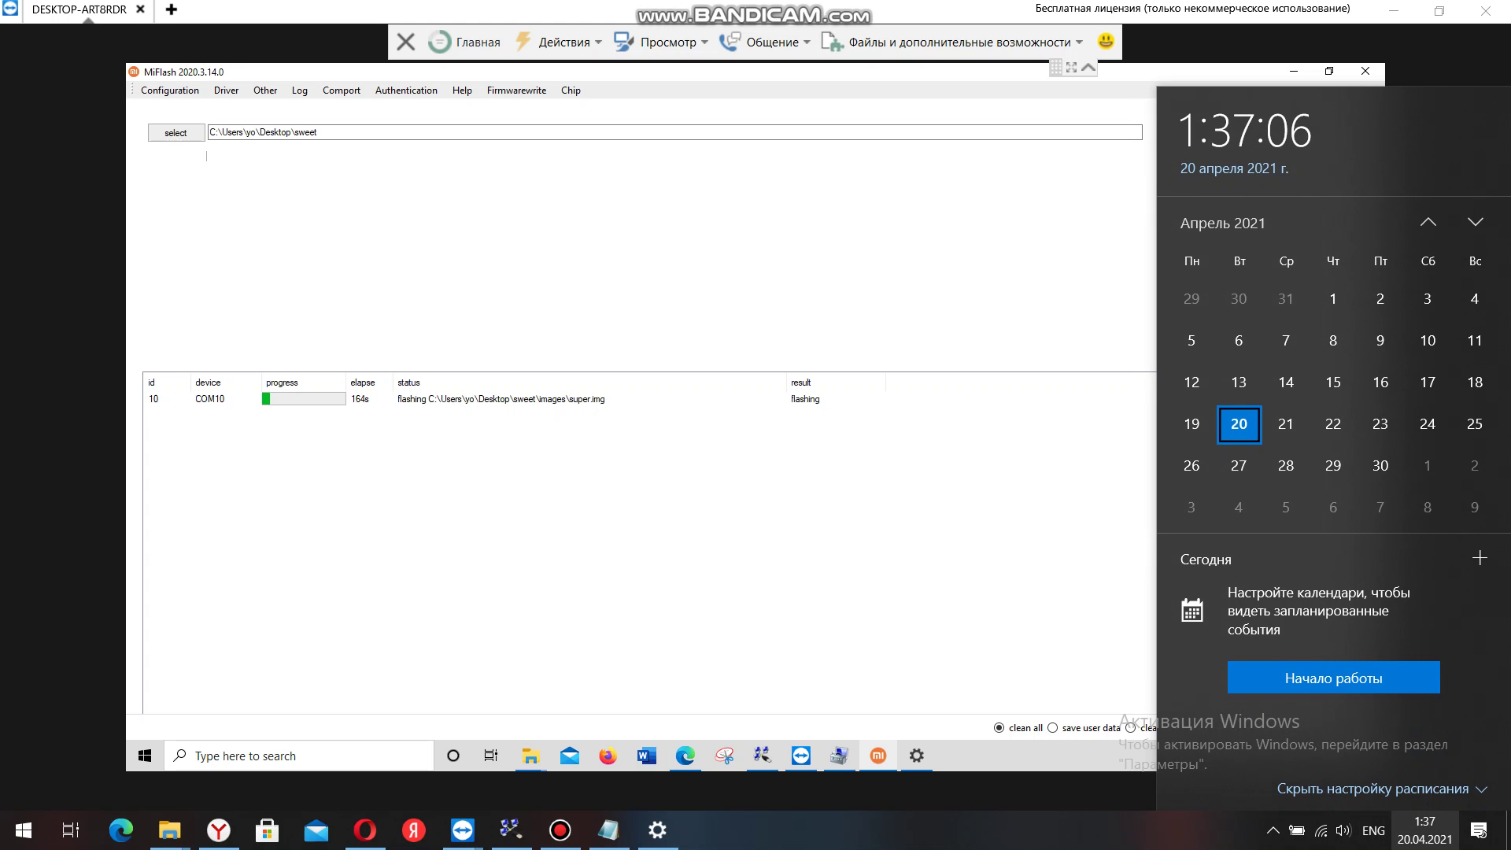
{"action": "key", "text": "XF86AudioMute"}
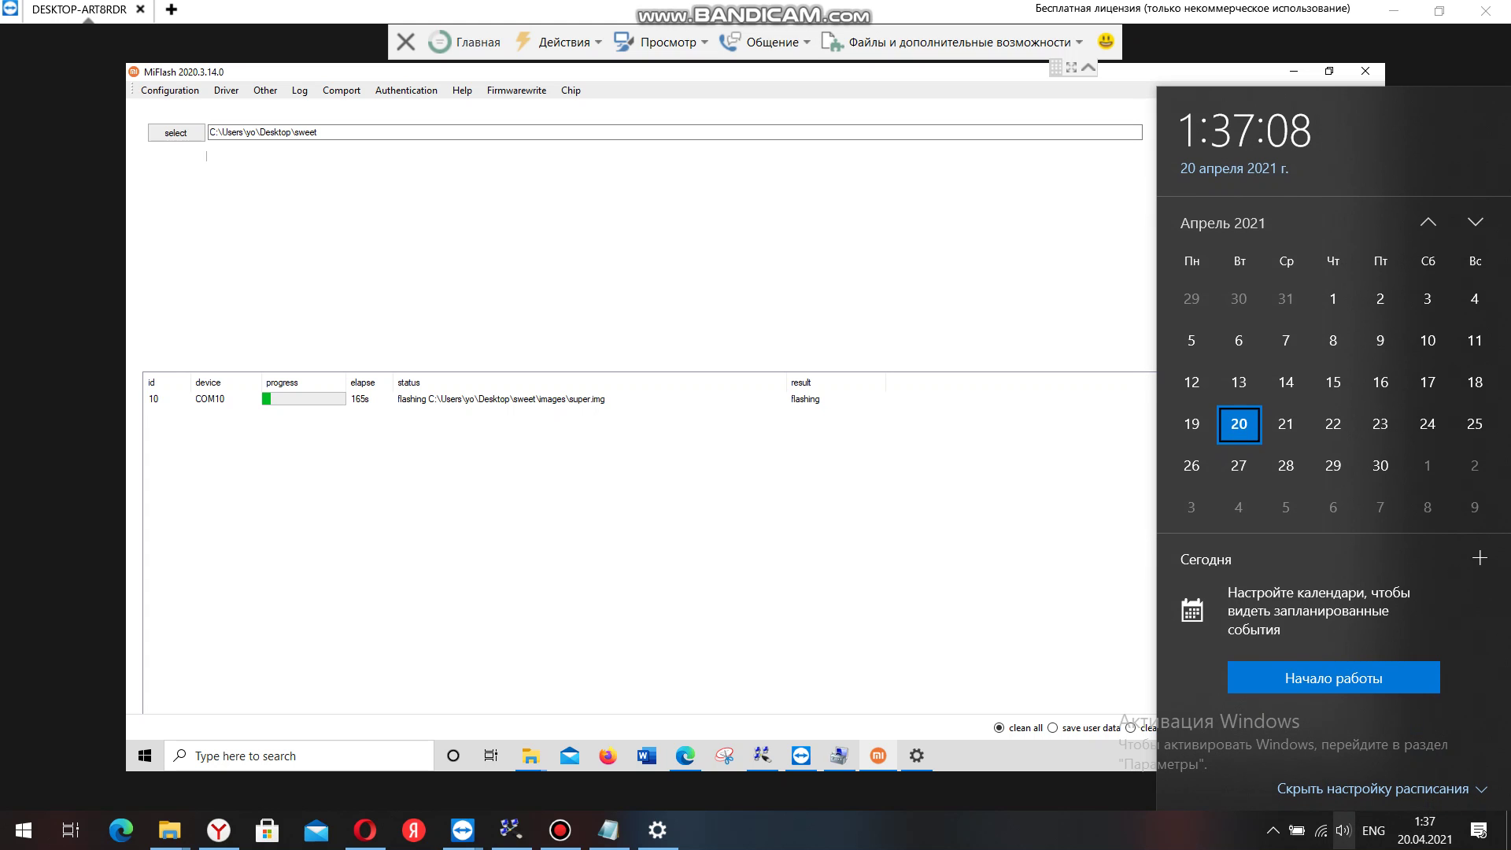
{"action": "key", "text": "Escape"}
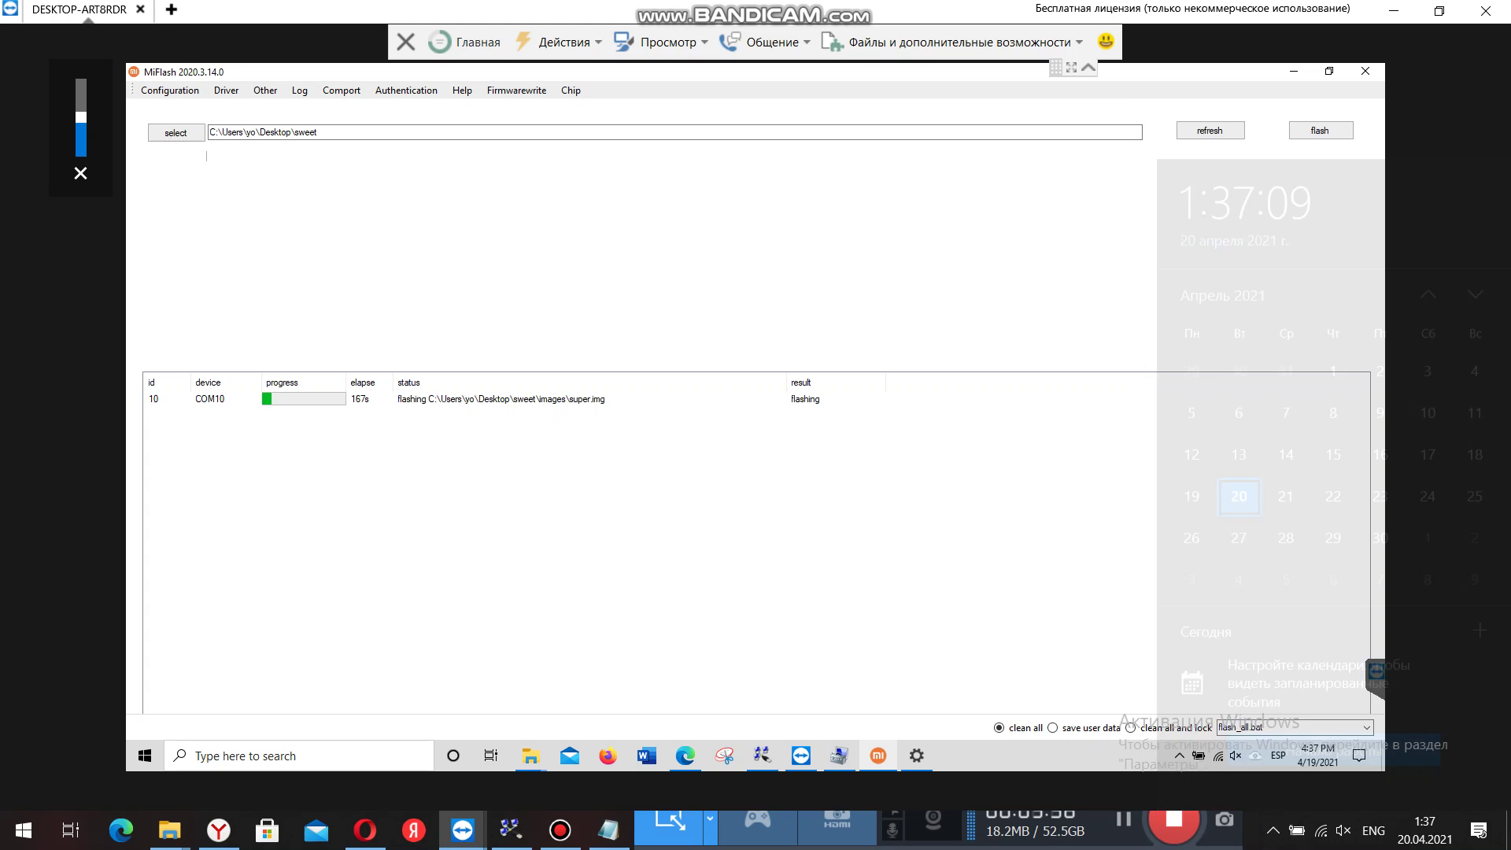